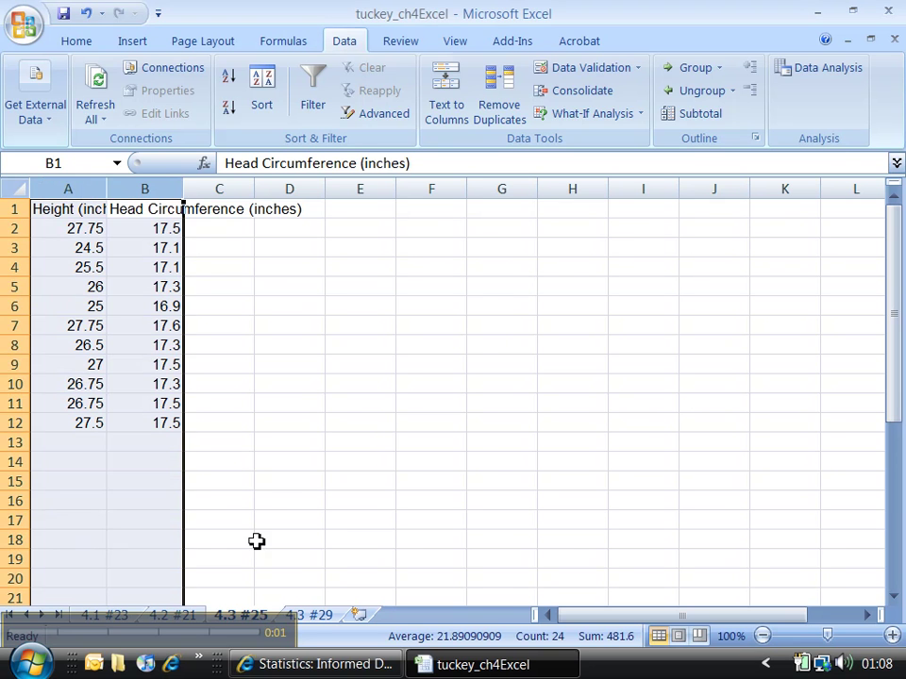
- Bold the Height and Head Circumference headers in A1:B1 and AutoFit columns A and B
{"action": "left_click", "coordinate": [245, 535]}
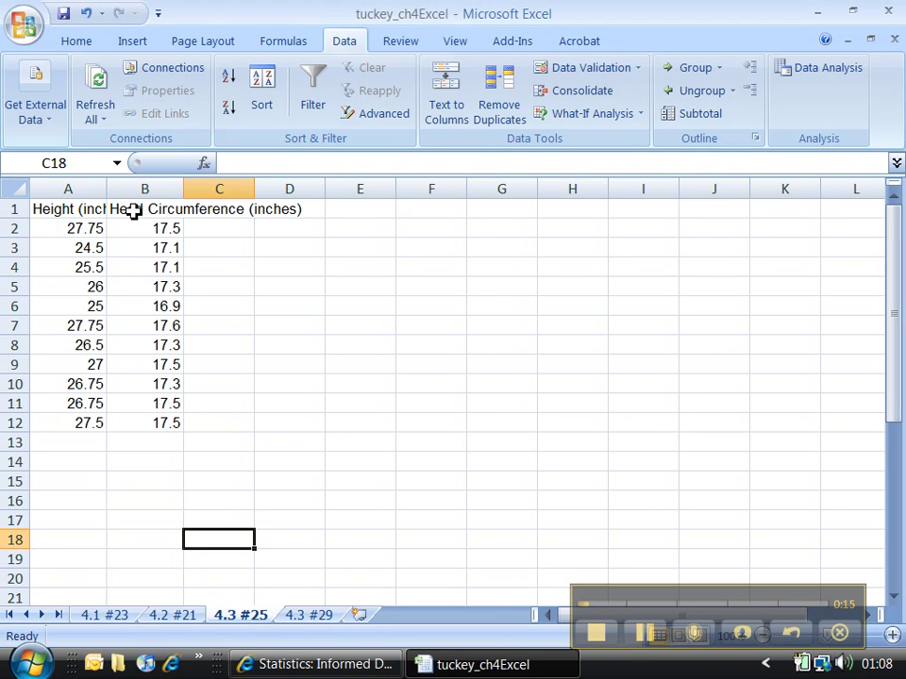
{"action": "left_click_drag", "start_coordinate": [134, 212], "coordinate": [181, 187]}
{"action": "key", "text": "ctrl+b"}
{"action": "double_click", "coordinate": [172, 187]}
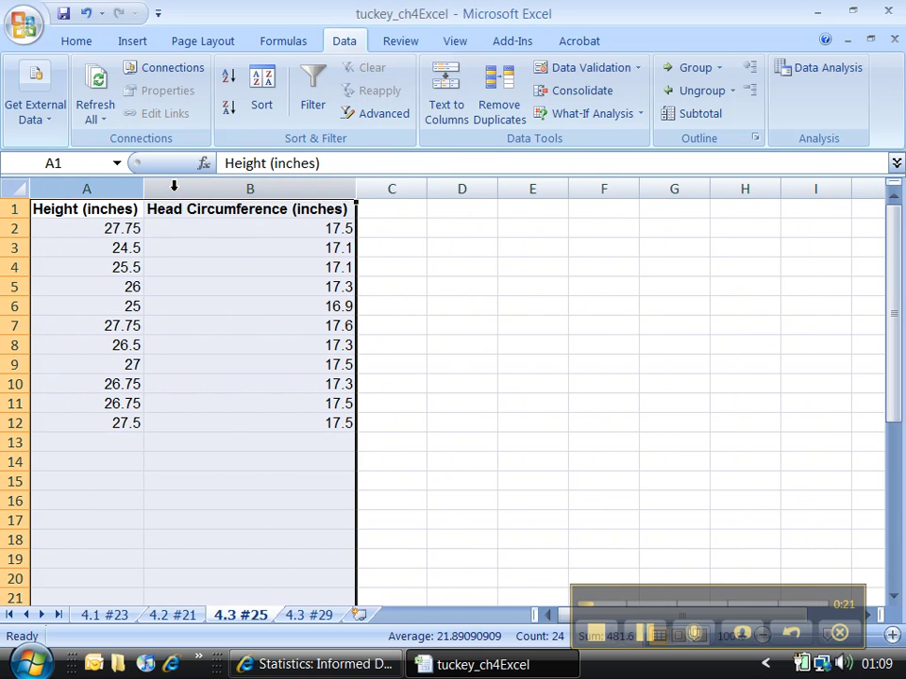
{"action": "left_click", "coordinate": [157, 268]}
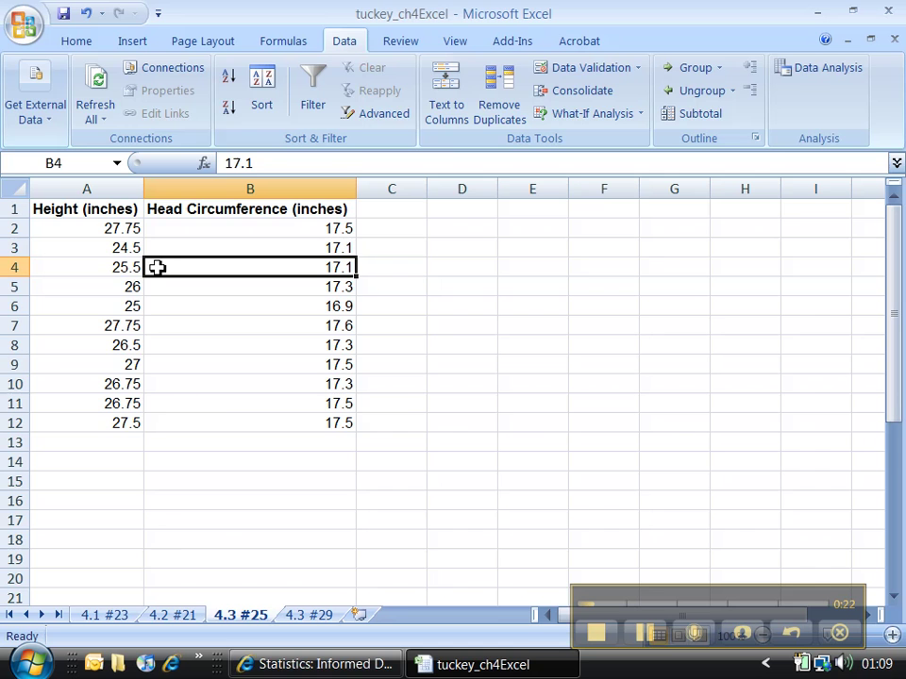
{"action": "left_click", "coordinate": [258, 664]}
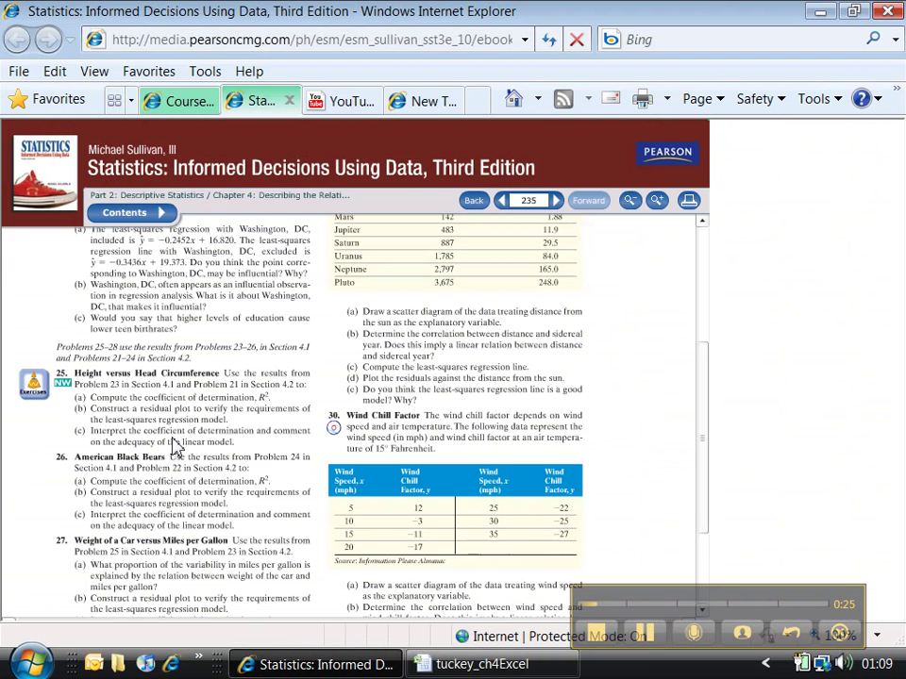
{"action": "scroll", "coordinate": [182, 446], "scroll_direction": "down", "scroll_amount": 1}
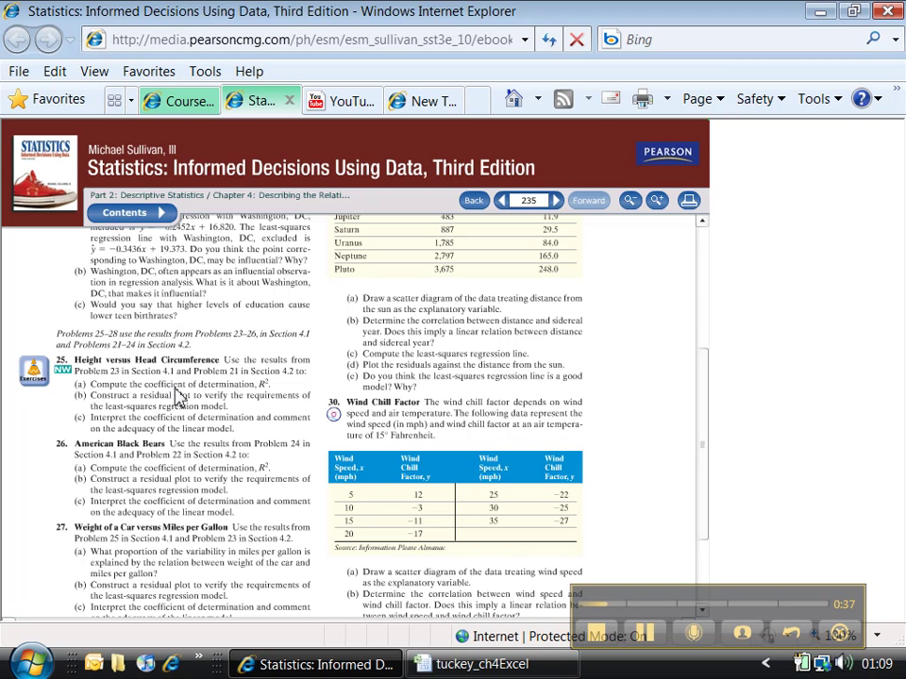
{"action": "left_click", "coordinate": [462, 663]}
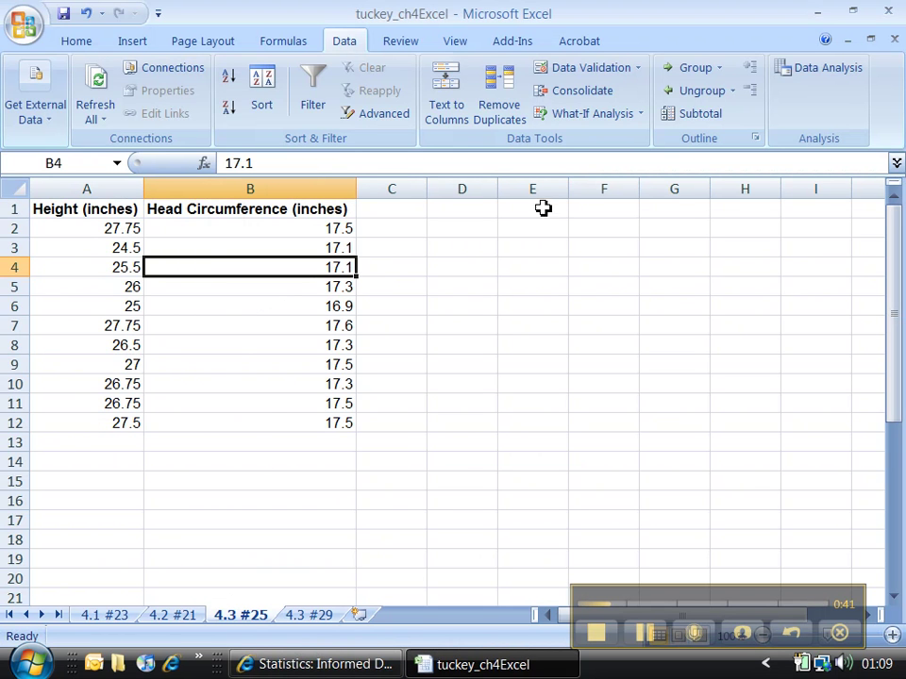
- Run Regression with Y range B1:B12, X range A1:A12, labels and residual plots, without the residuals table
{"action": "left_click", "coordinate": [812, 68]}
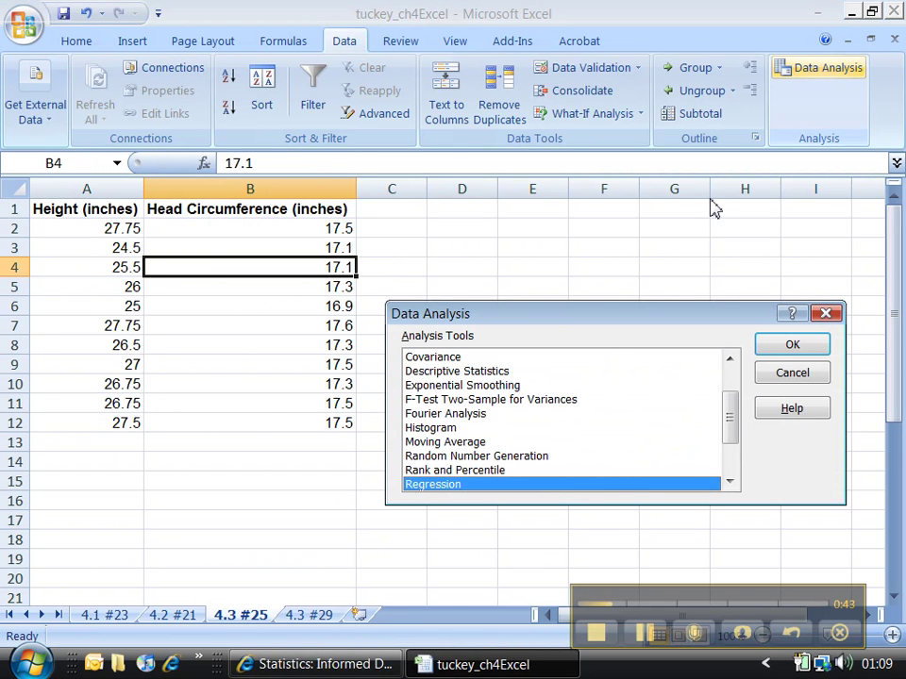
{"action": "left_click", "coordinate": [779, 349]}
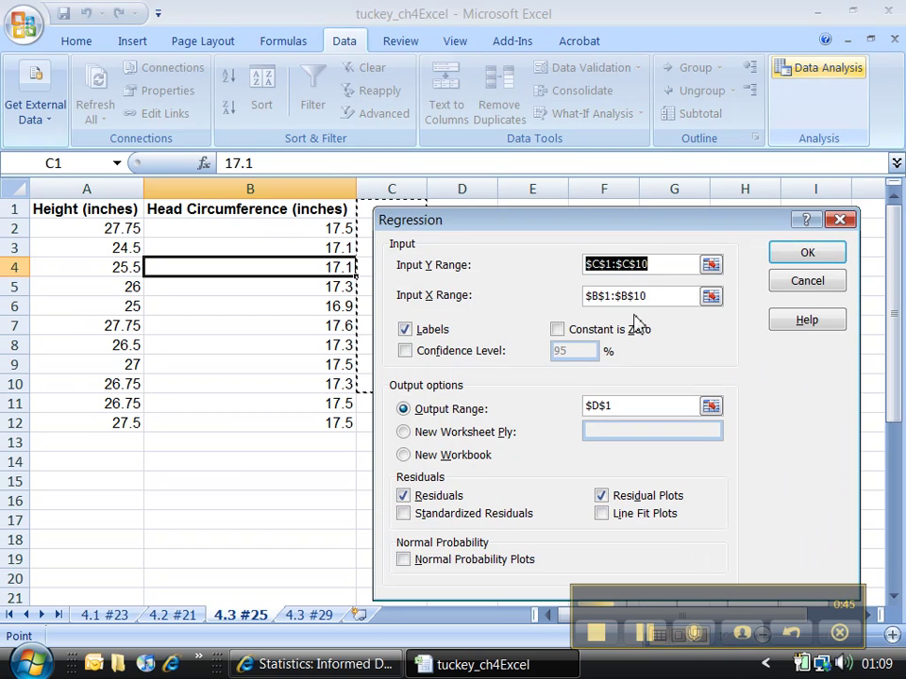
{"action": "left_click_drag", "start_coordinate": [271, 210], "coordinate": [280, 422]}
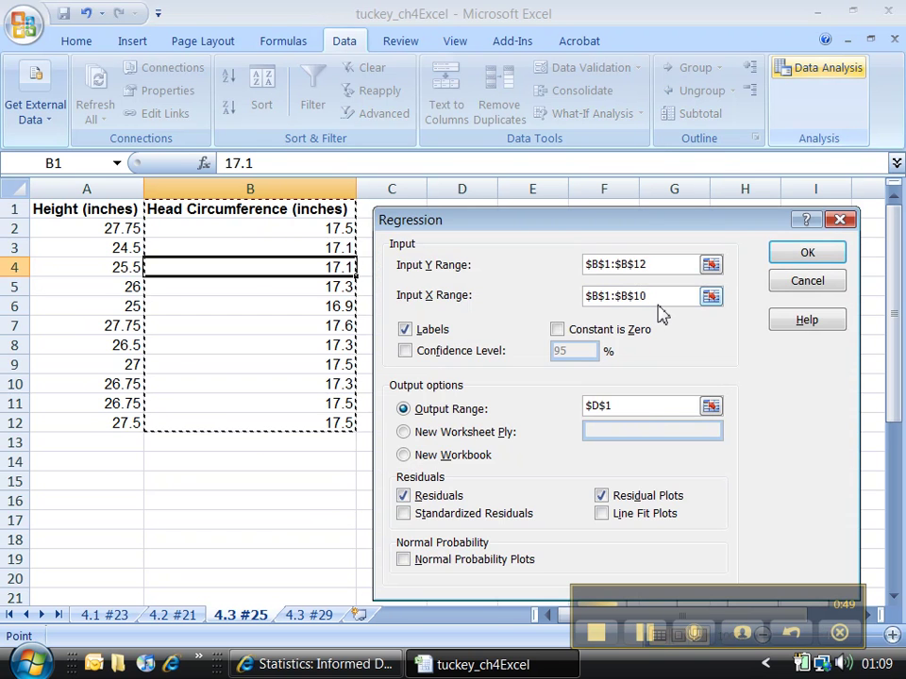
{"action": "left_click_drag", "start_coordinate": [653, 299], "coordinate": [569, 305]}
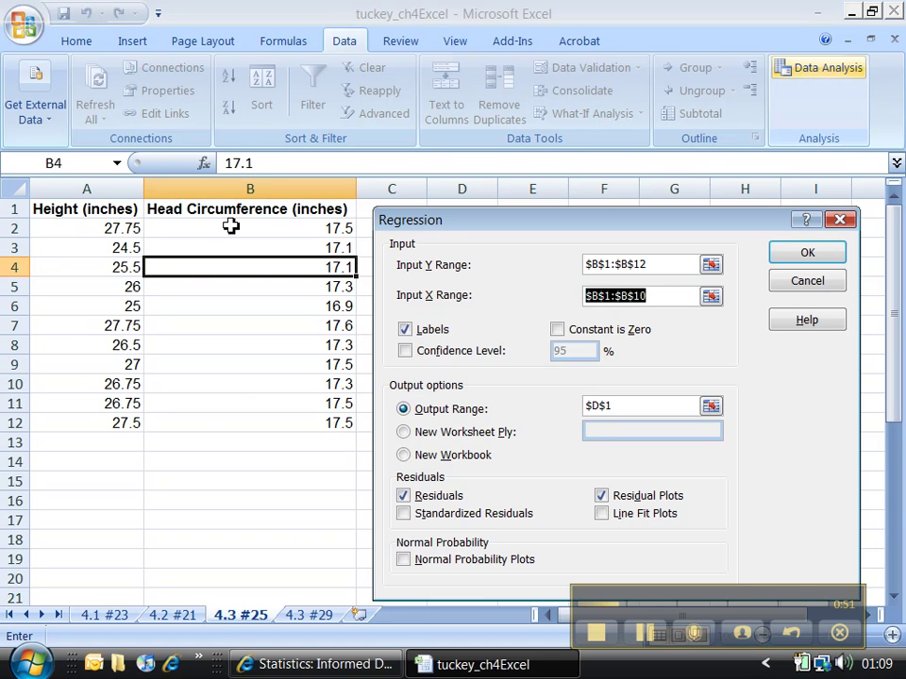
{"action": "left_click_drag", "start_coordinate": [94, 212], "coordinate": [91, 421]}
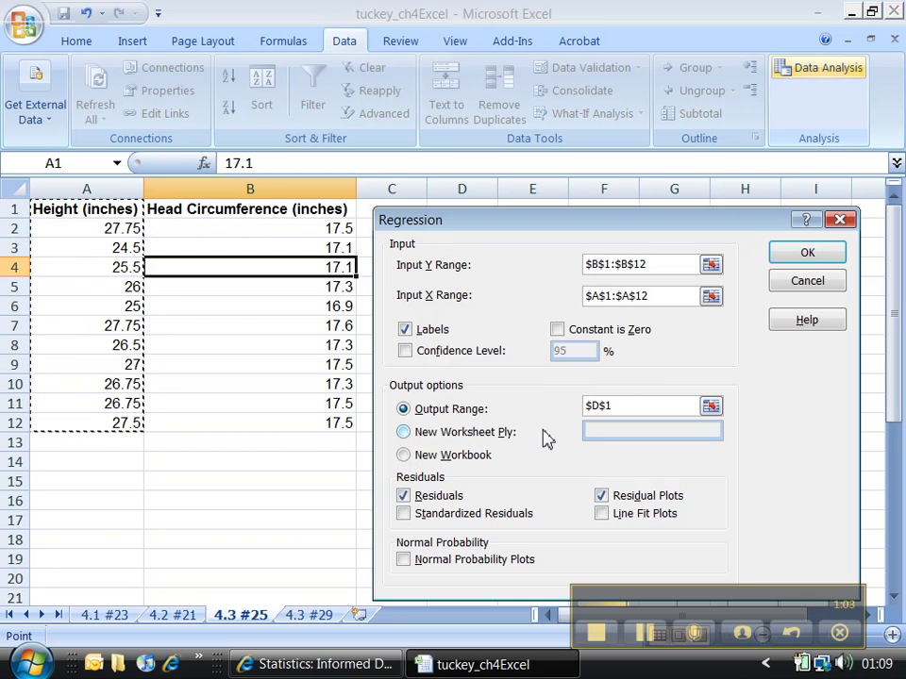
{"action": "left_click", "coordinate": [408, 500]}
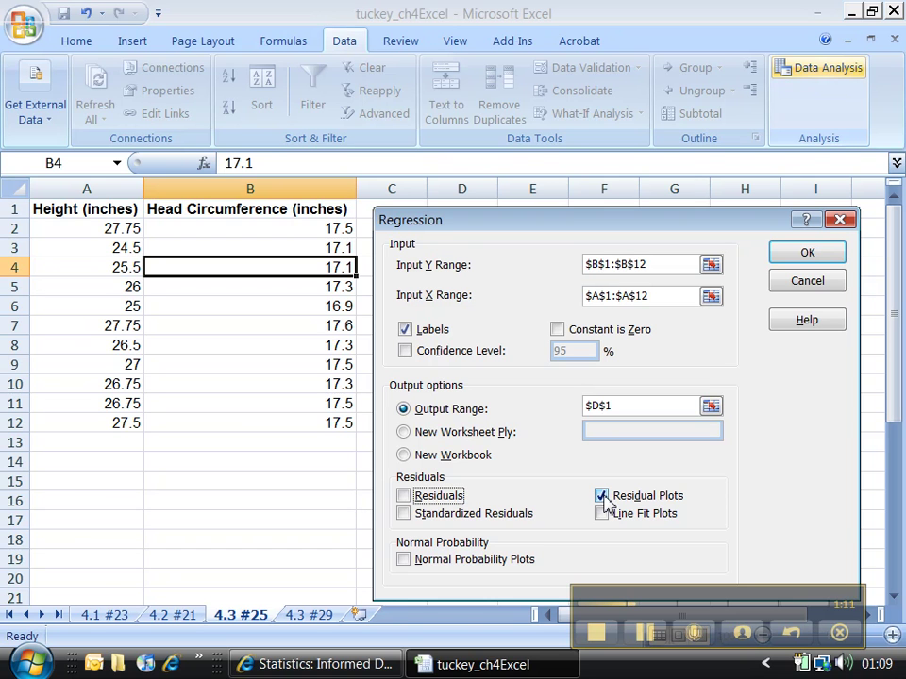
{"action": "left_click", "coordinate": [802, 259]}
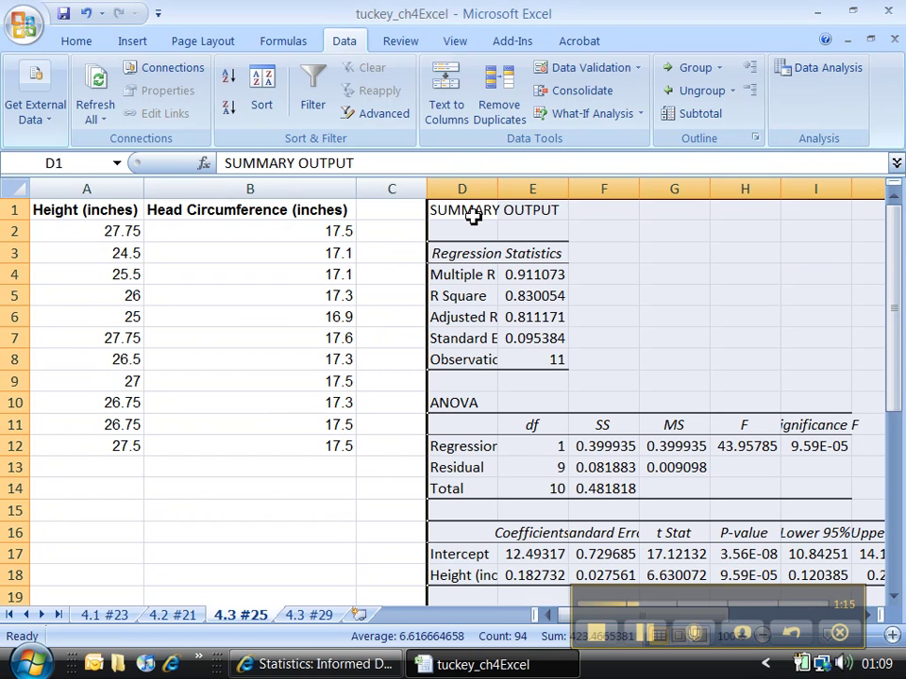
- AutoFit output columns D and E to fit the regression summary
{"action": "left_click_drag", "start_coordinate": [477, 194], "coordinate": [567, 188]}
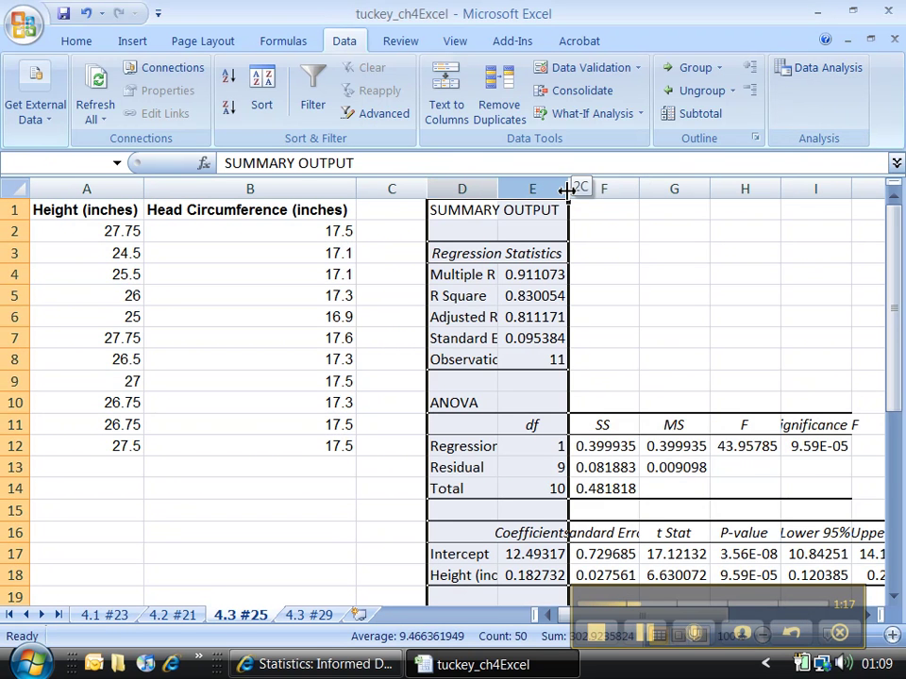
{"action": "double_click", "coordinate": [572, 186]}
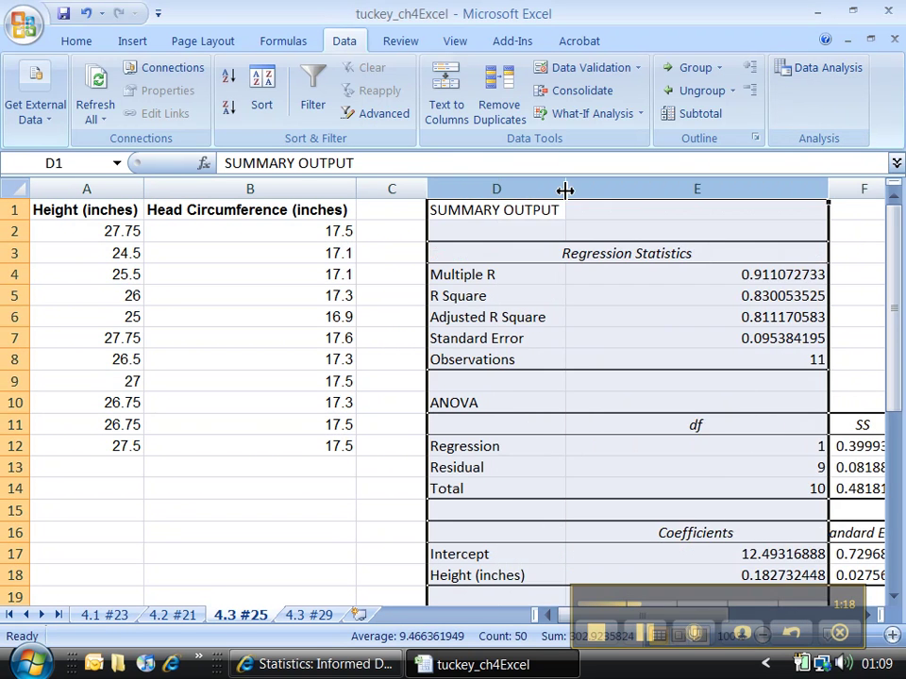
{"action": "left_click", "coordinate": [640, 188]}
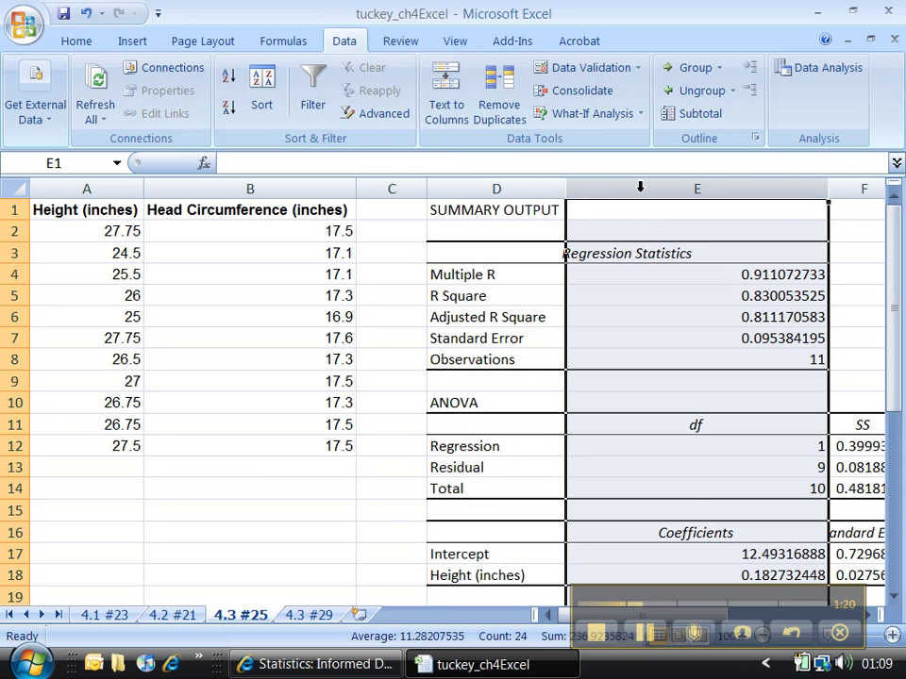
{"action": "left_click", "coordinate": [686, 578]}
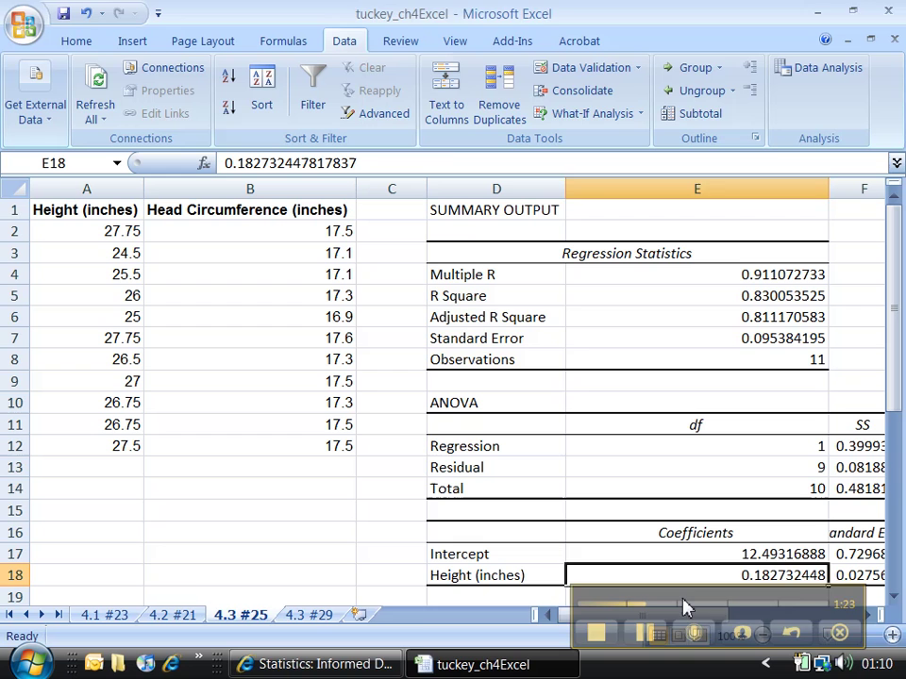
{"action": "left_click_drag", "start_coordinate": [686, 607], "coordinate": [284, 610]}
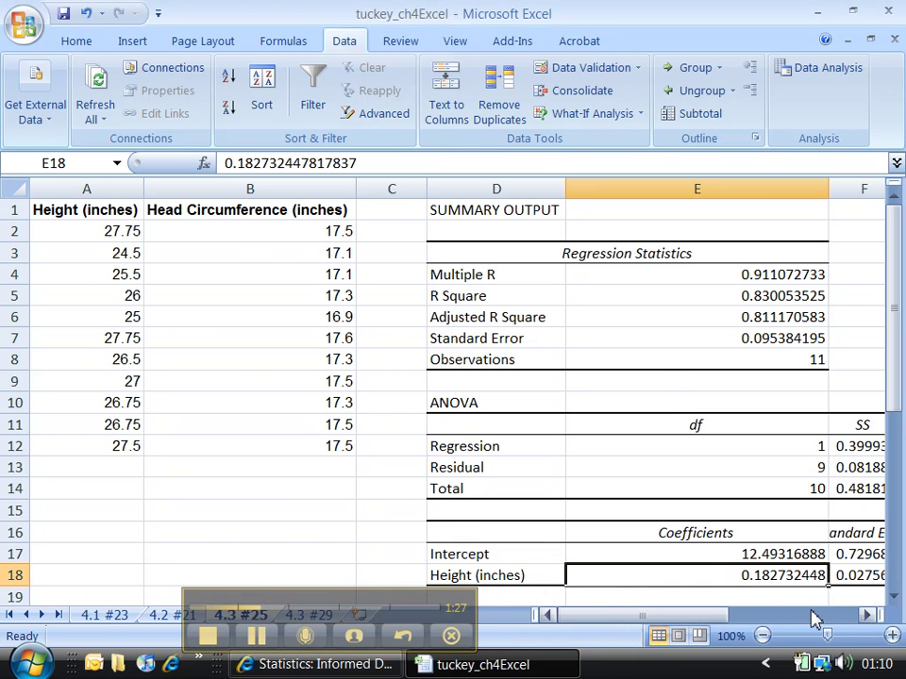
- Enlarge the Height (inches) Residual Plot chart
{"action": "left_click", "coordinate": [851, 615]}
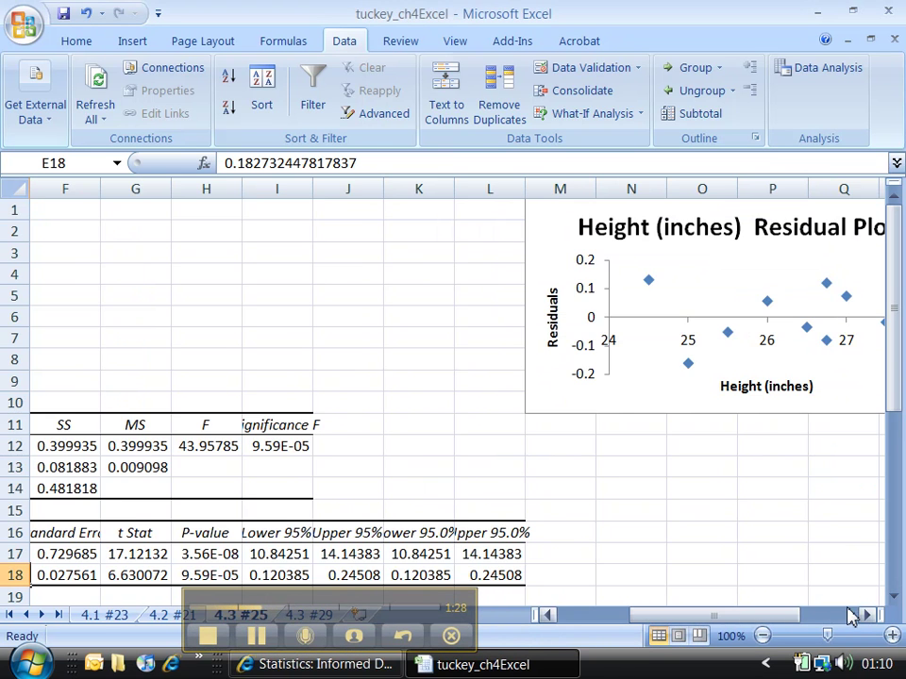
{"action": "left_click", "coordinate": [546, 404]}
{"action": "left_click_drag", "start_coordinate": [527, 416], "coordinate": [450, 523]}
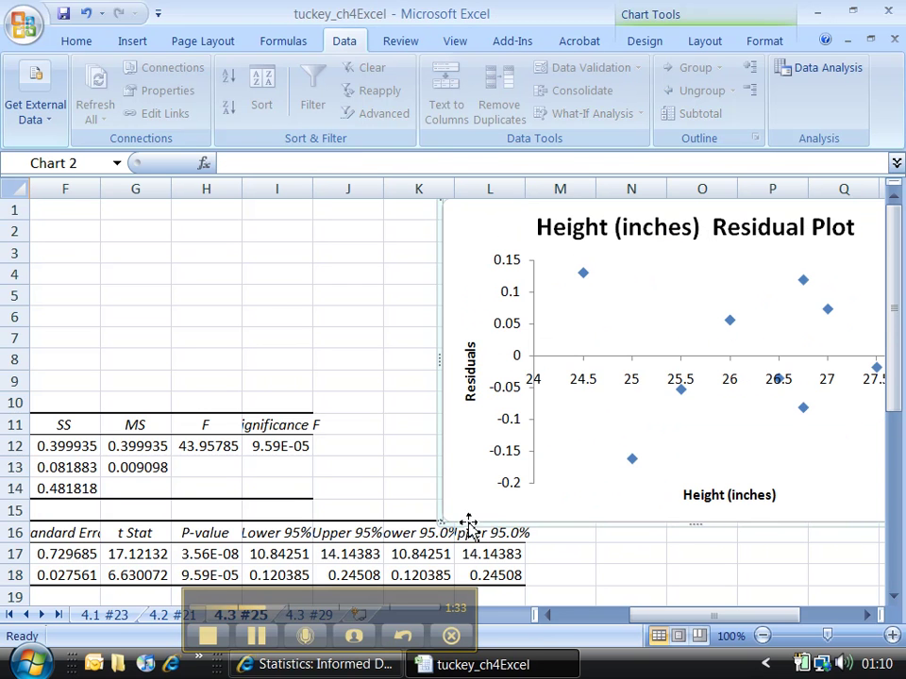
{"action": "left_click_drag", "start_coordinate": [717, 625], "coordinate": [745, 625]}
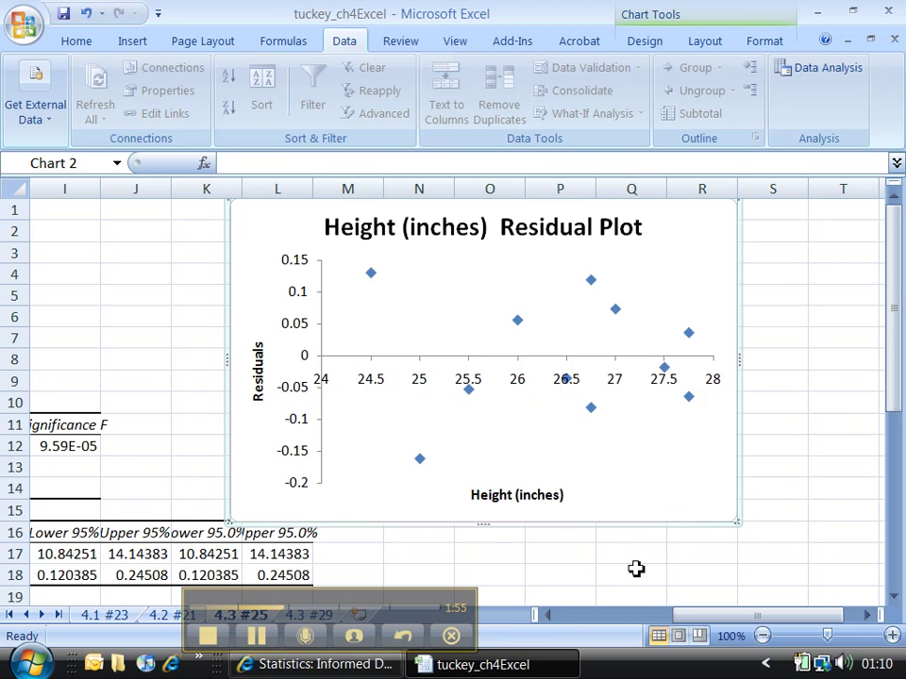
{"action": "left_click", "coordinate": [610, 619]}
{"action": "left_click_drag", "start_coordinate": [601, 626], "coordinate": [572, 628]}
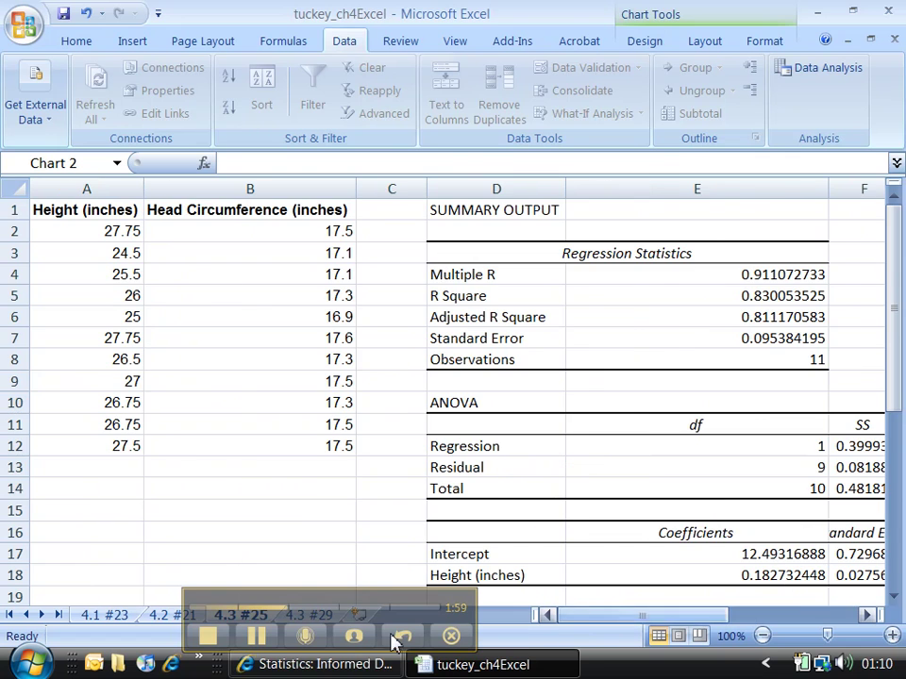
{"action": "left_click", "coordinate": [319, 665]}
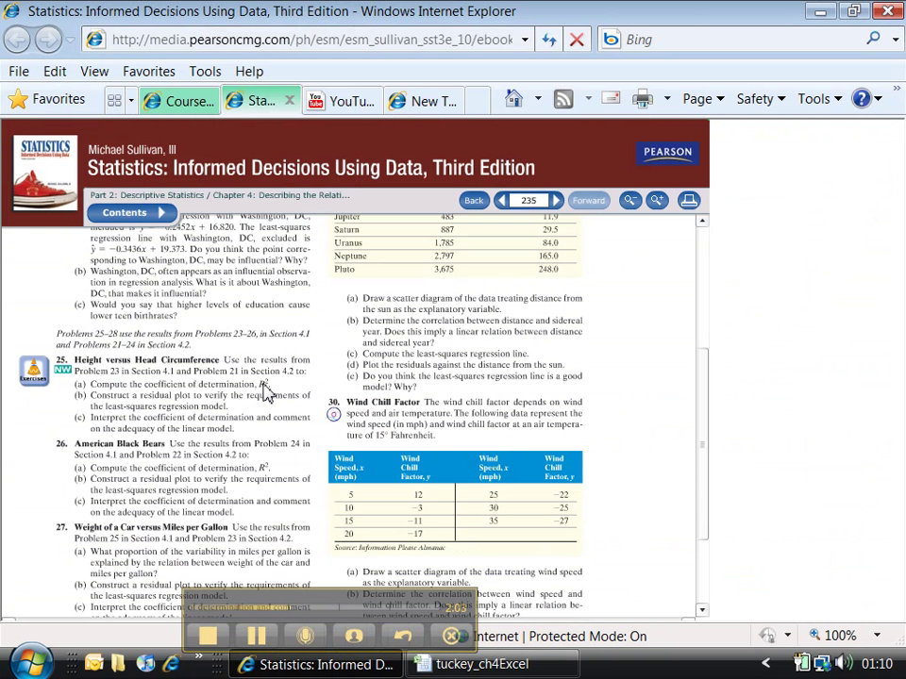
{"action": "left_click", "coordinate": [481, 664]}
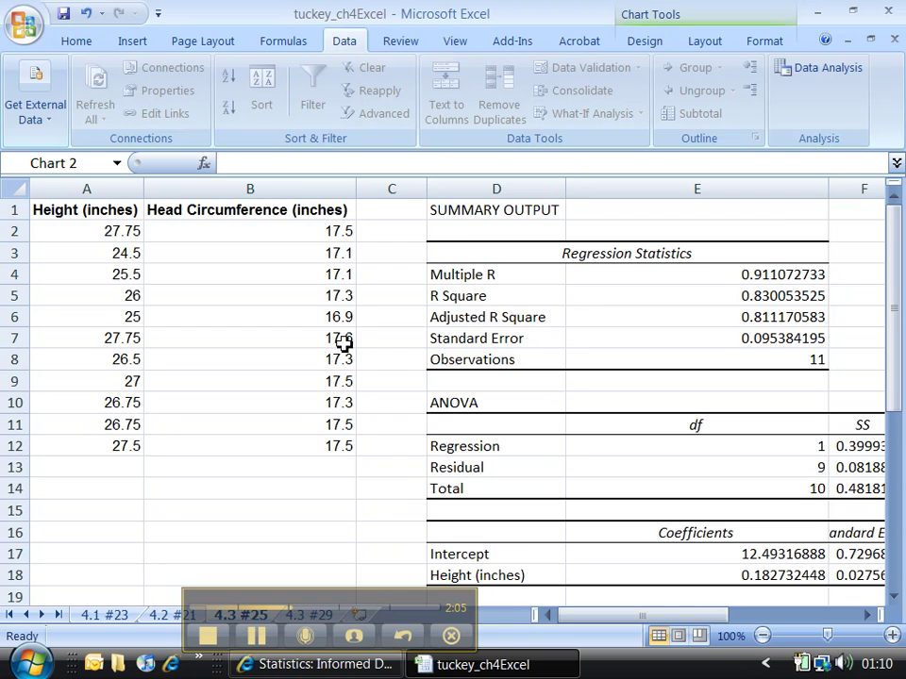
- Fill the R Square row D5:E5 yellow and label it a) in F5
{"action": "left_click_drag", "start_coordinate": [606, 298], "coordinate": [546, 296]}
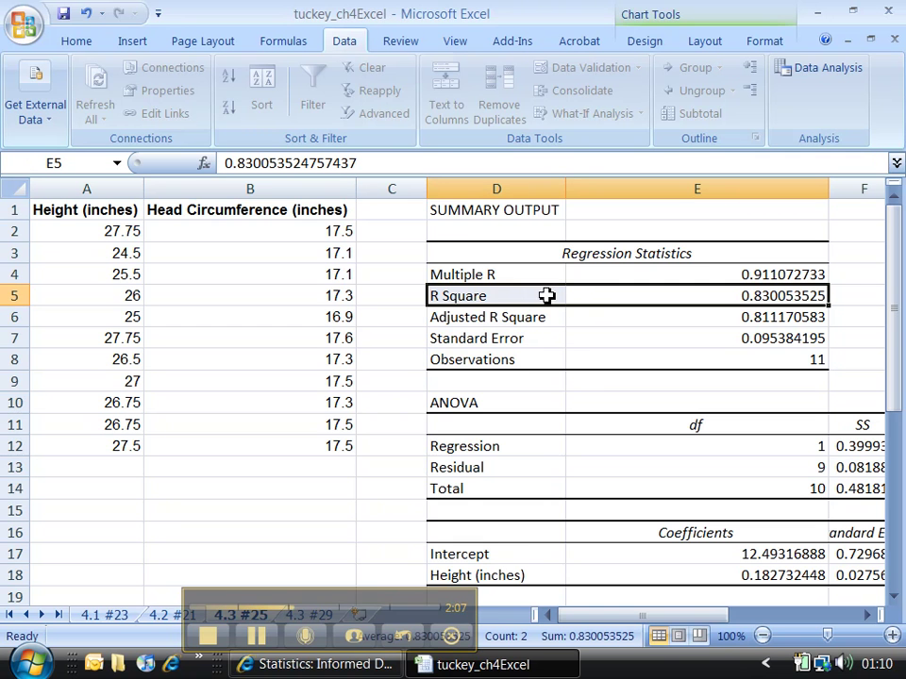
{"action": "left_click", "coordinate": [78, 40]}
{"action": "left_click", "coordinate": [220, 109]}
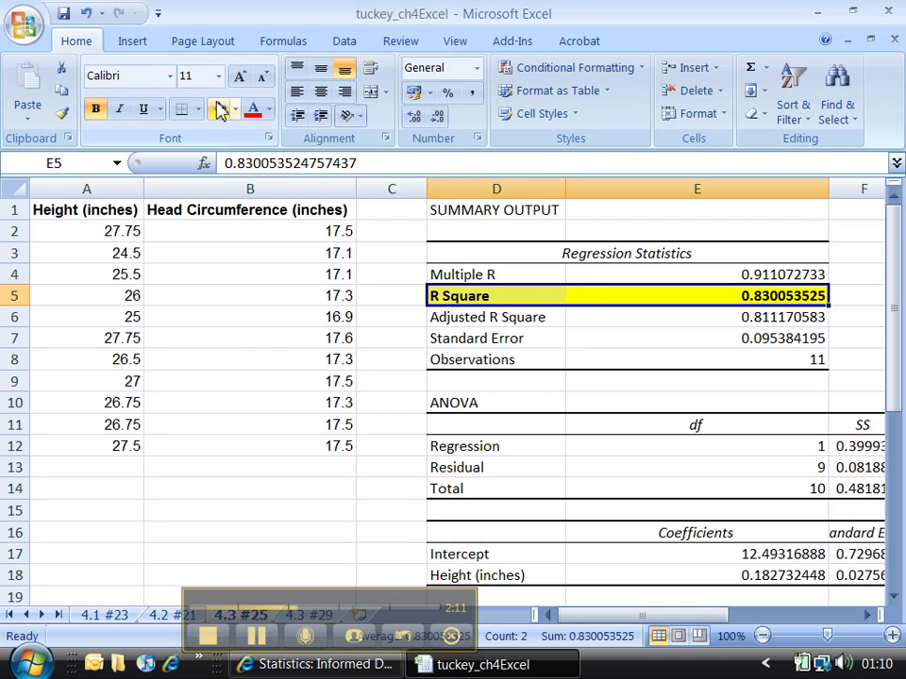
{"action": "left_click", "coordinate": [835, 299]}
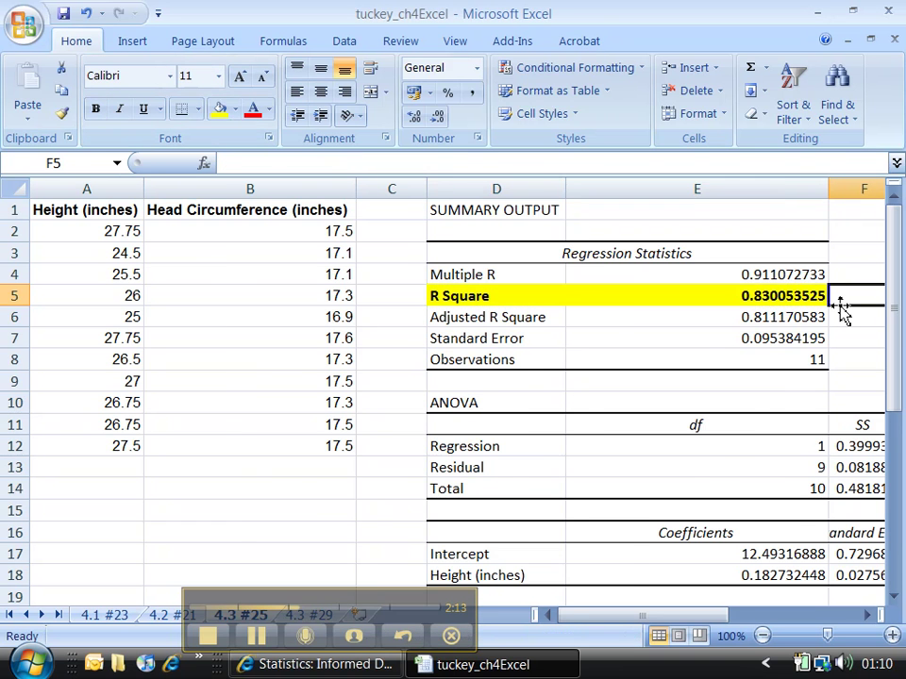
{"action": "type", "text": "a)"}
{"action": "key", "text": "Return"}
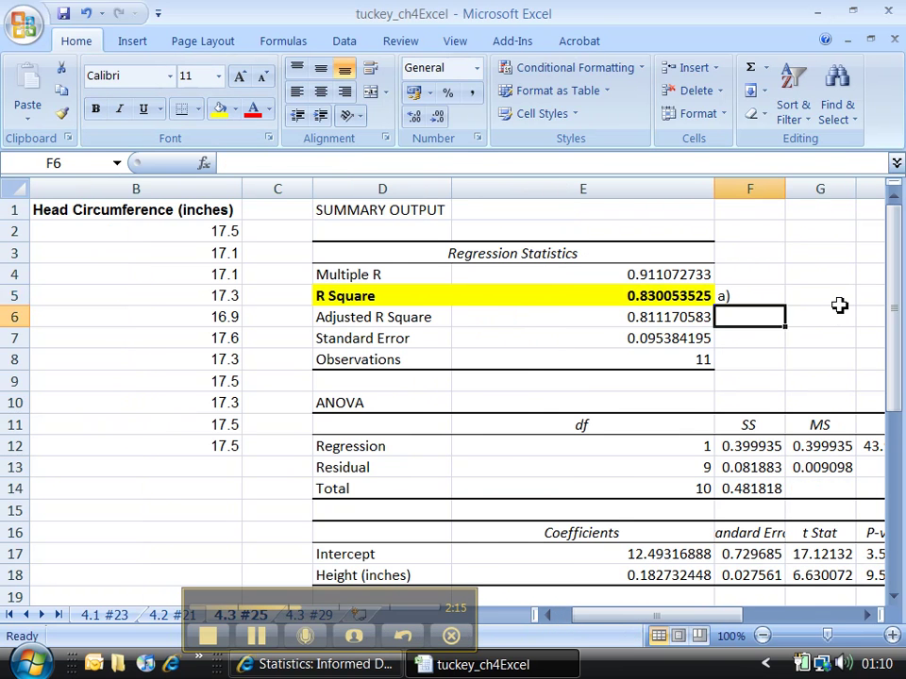
{"action": "key", "text": "Up"}
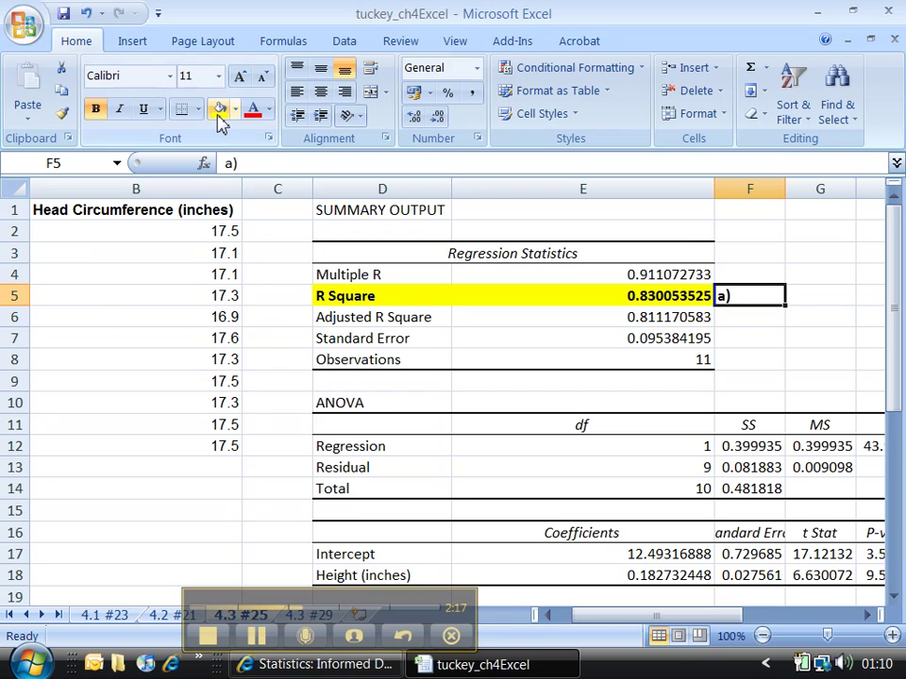
- Insert b) at the start of the residual plot's title
{"action": "left_click_drag", "start_coordinate": [597, 625], "coordinate": [798, 630]}
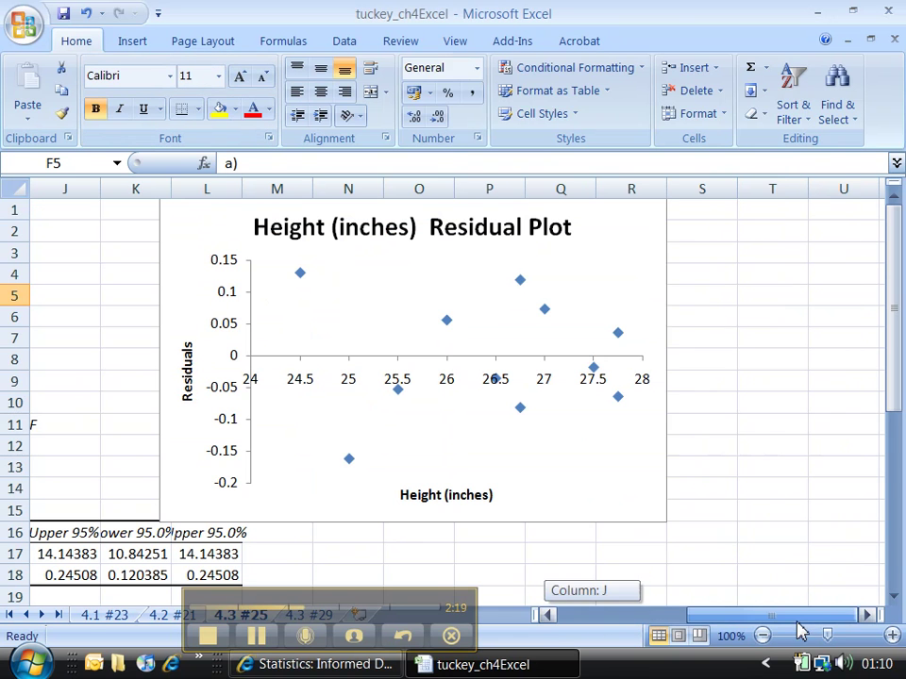
{"action": "left_click", "coordinate": [266, 232]}
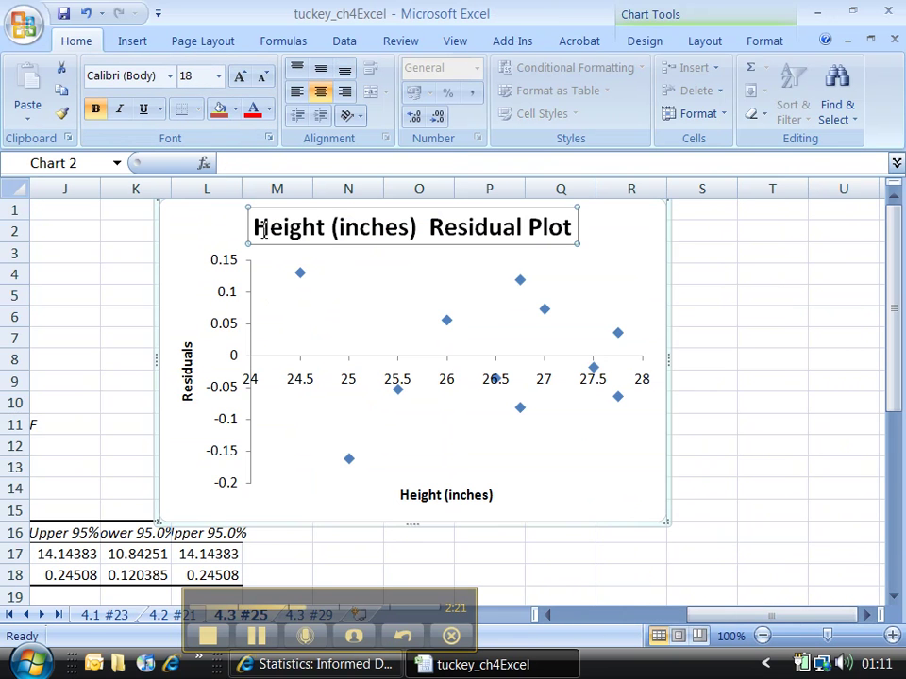
{"action": "left_click", "coordinate": [255, 229]}
{"action": "type", "text": "b)"}
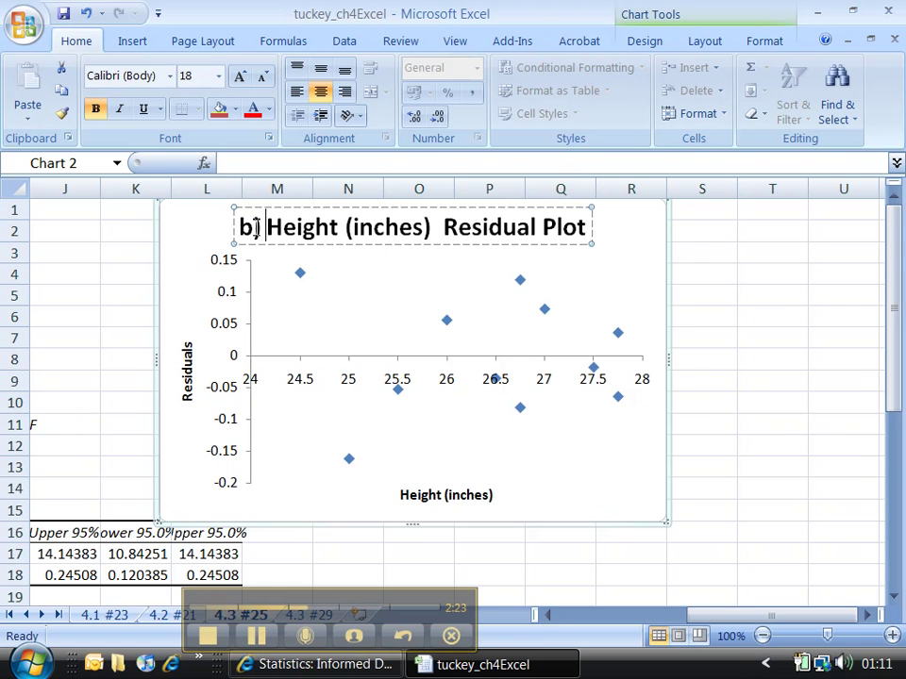
{"action": "left_click", "coordinate": [212, 229]}
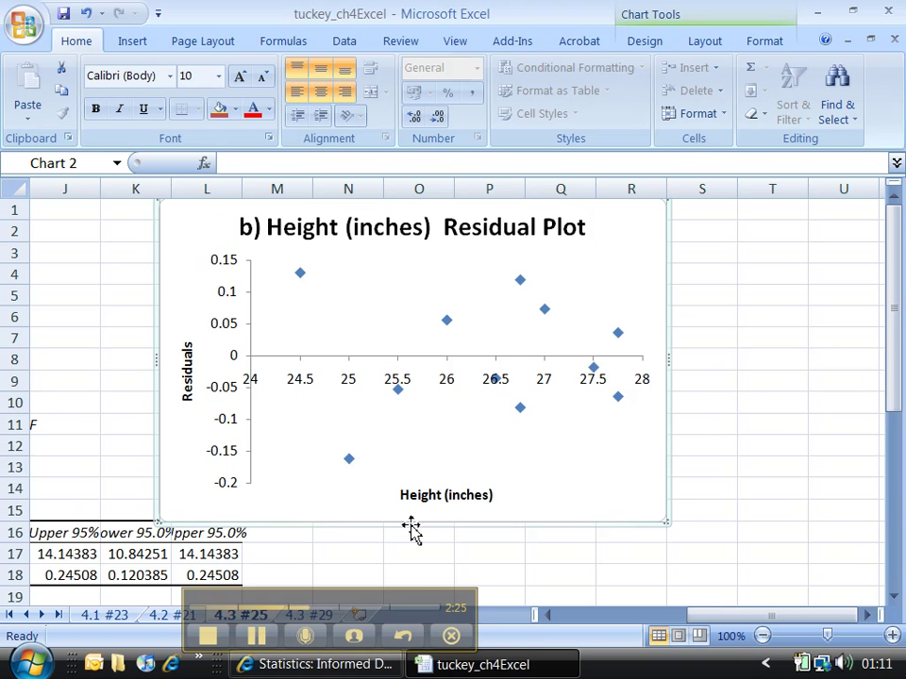
{"action": "left_click", "coordinate": [627, 616]}
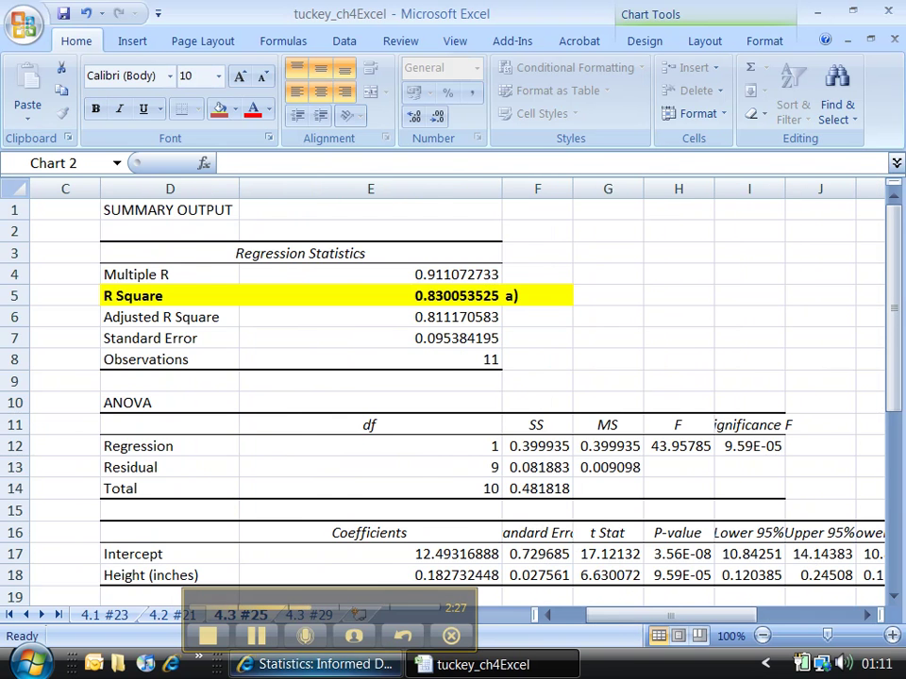
{"action": "left_click", "coordinate": [318, 664]}
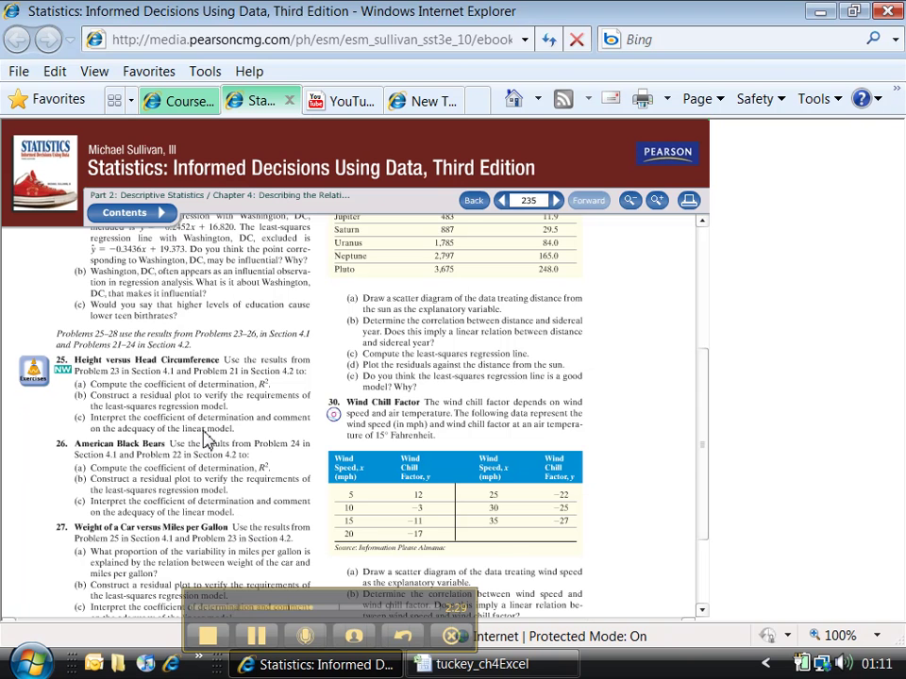
- Review problem 25 in the e-book, then type c) into cell E1
{"action": "scroll", "coordinate": [206, 441], "scroll_direction": "down", "scroll_amount": 4}
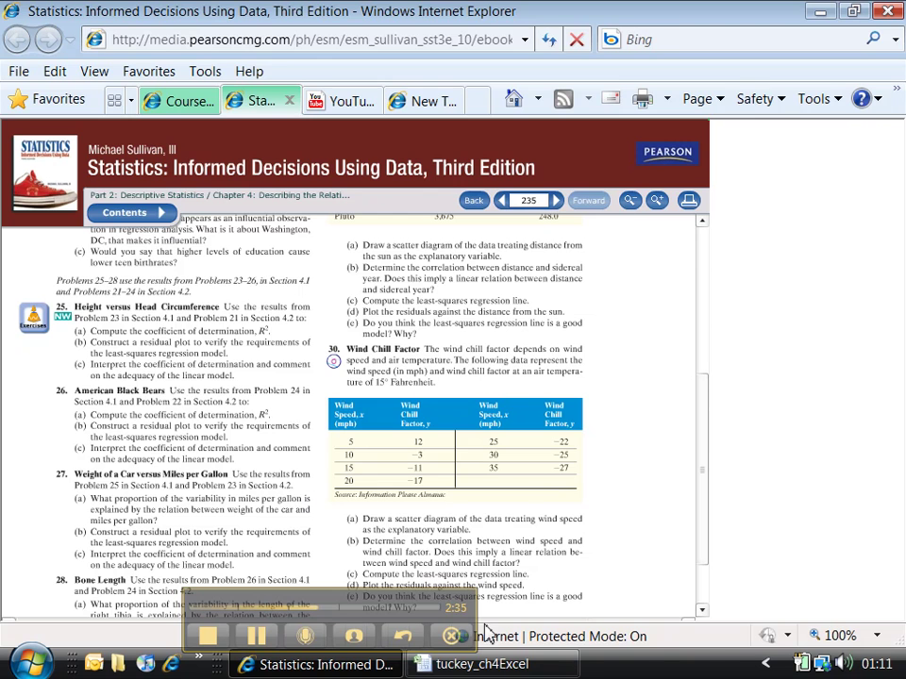
{"action": "left_click", "coordinate": [481, 665]}
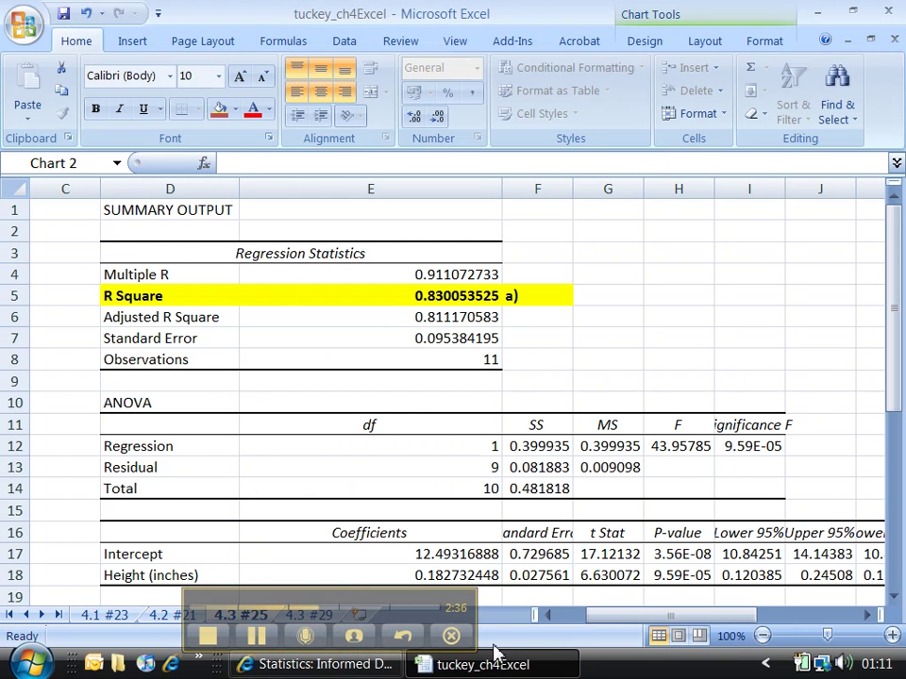
{"action": "left_click", "coordinate": [384, 208]}
{"action": "type", "text": "c"}
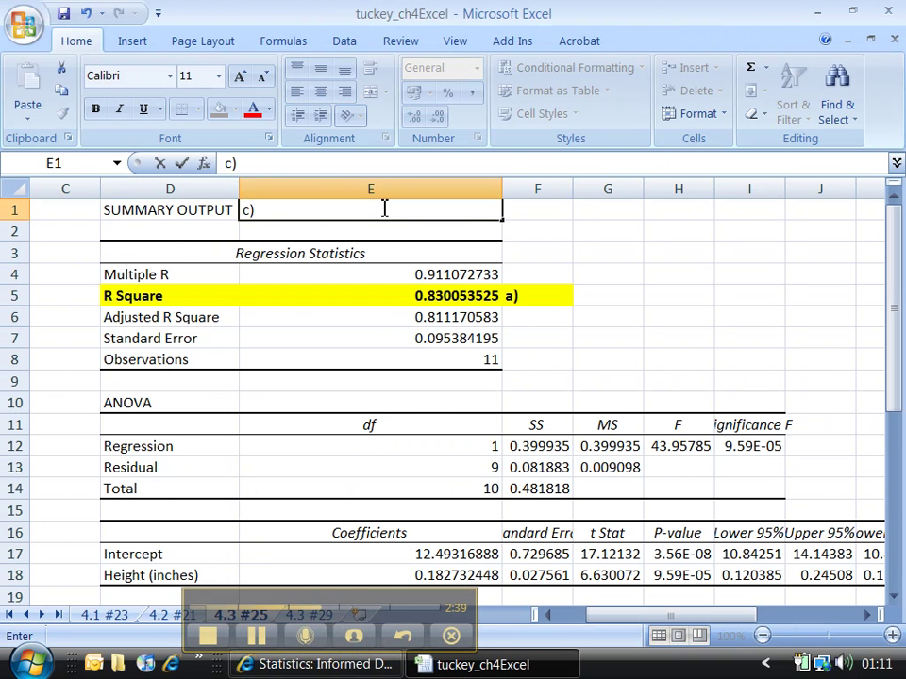
{"action": "type", "text": ")"}
- Complete E1's c) answer: 83% of Head Circumference variability is explained by the linear model on Height
{"action": "key", "text": "Left"}
{"action": "key", "text": "Left"}
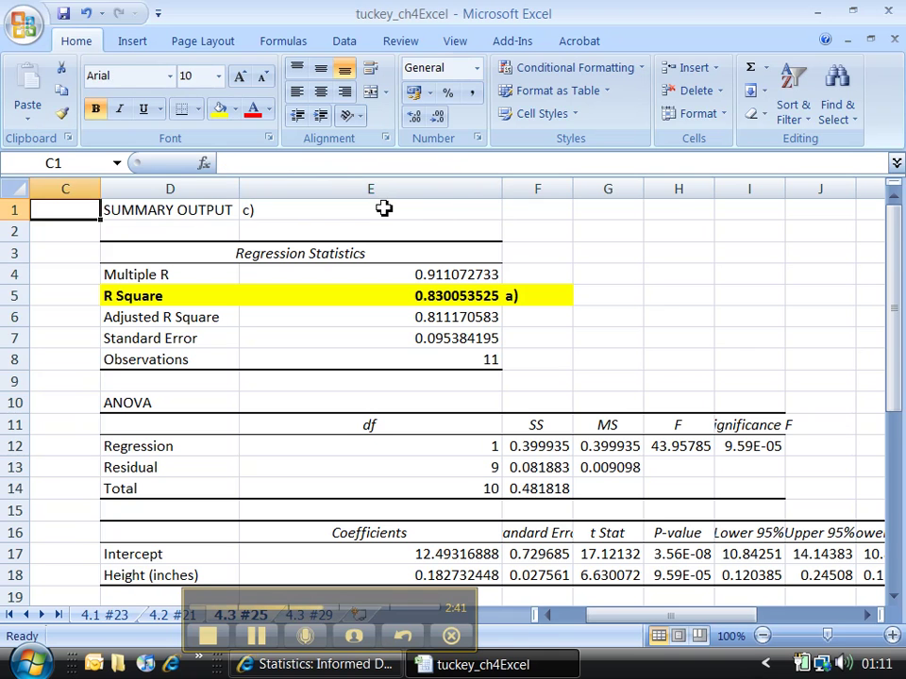
{"action": "key", "text": "Right"}
{"action": "key", "text": "Right"}
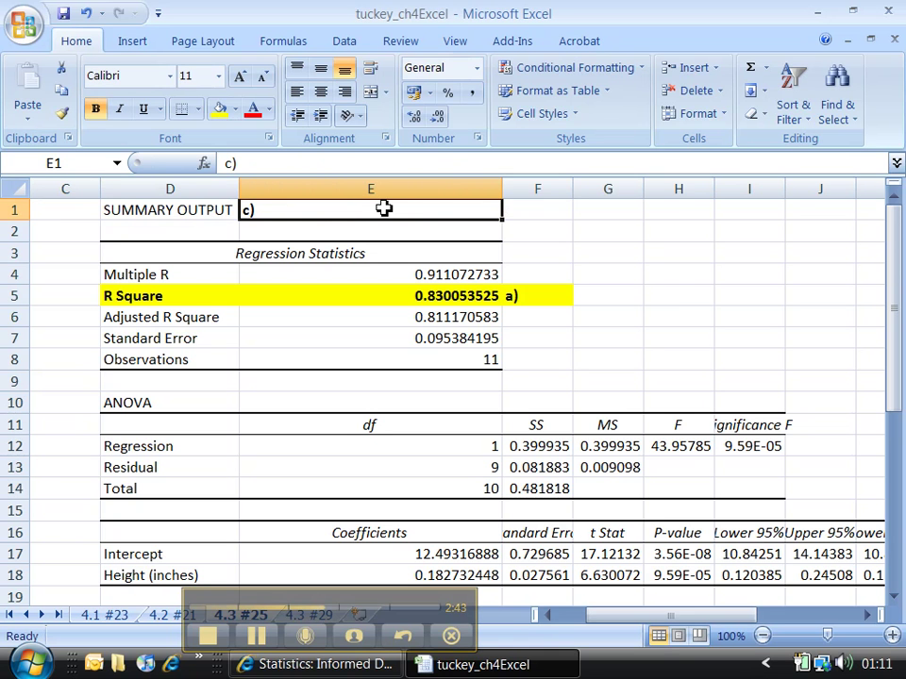
{"action": "left_click", "coordinate": [358, 170]}
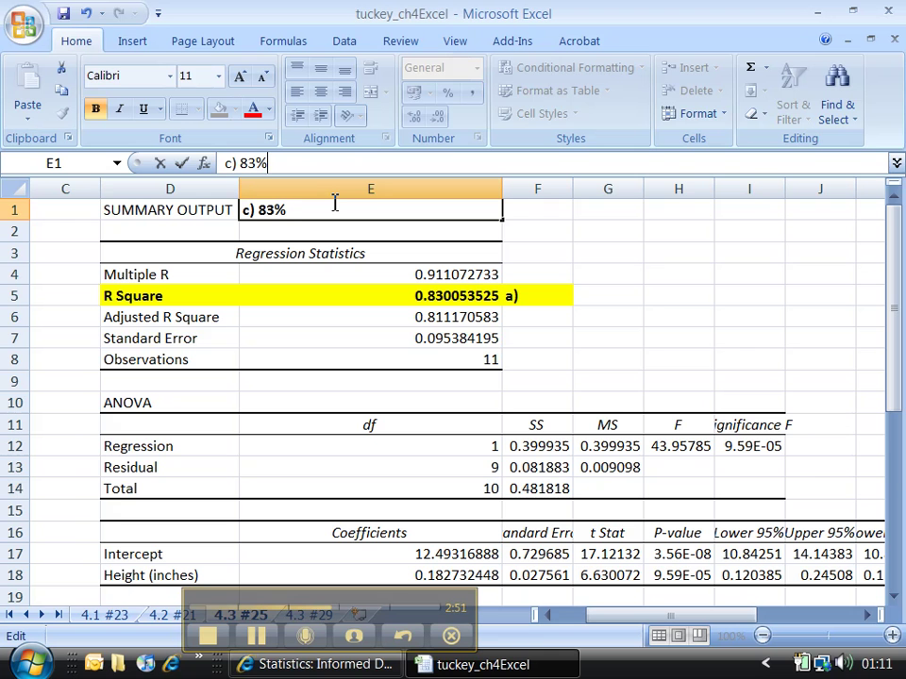
{"action": "type", "text": "83% of the variability in"}
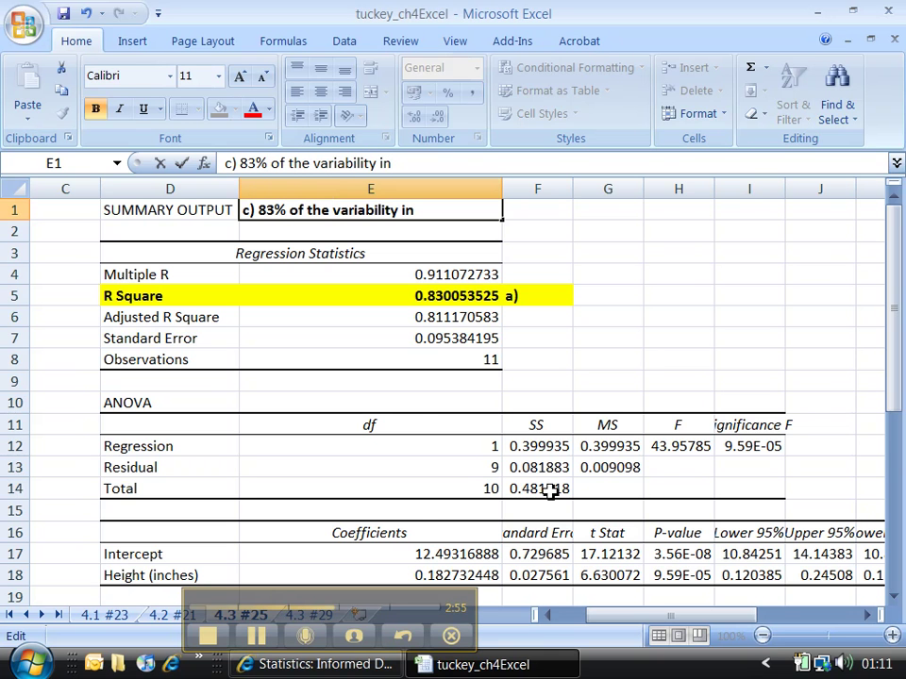
{"action": "left_click_drag", "start_coordinate": [630, 615], "coordinate": [602, 615]}
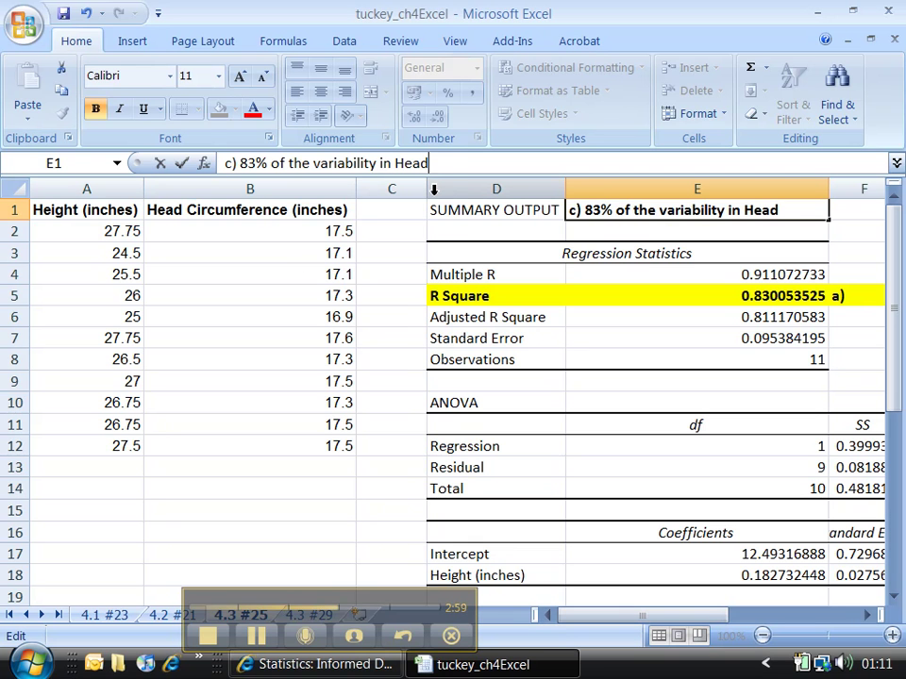
{"action": "type", "text": "umfe"}
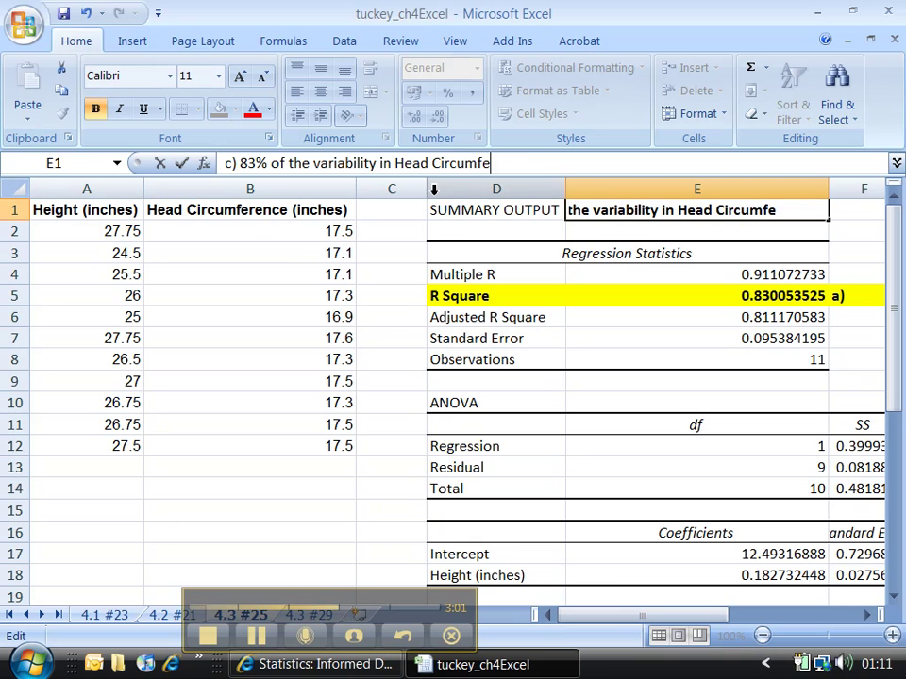
{"action": "type", "text": "rence of childr"}
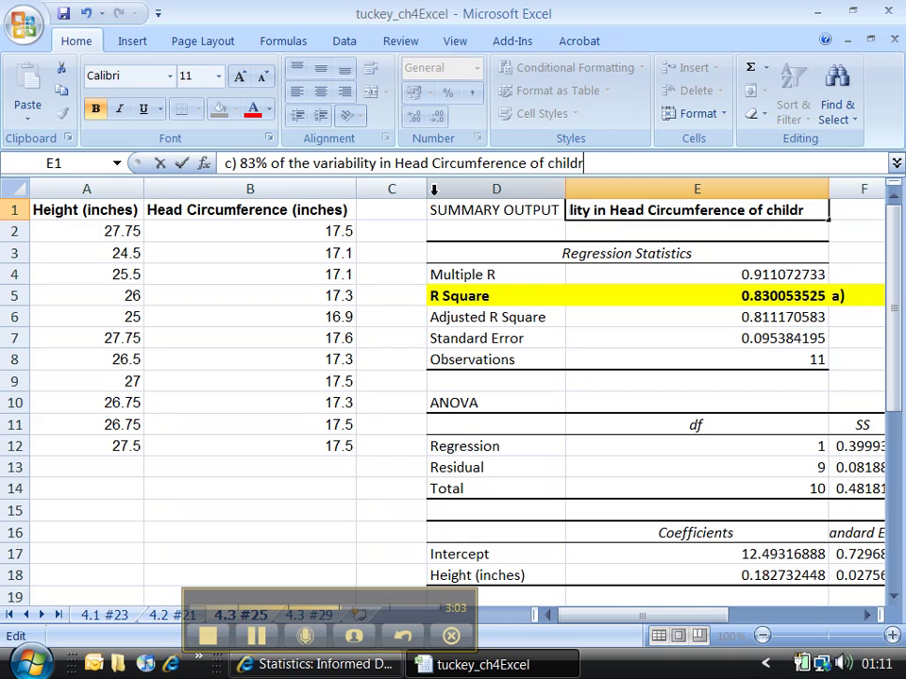
{"action": "type", "text": "en is ex"}
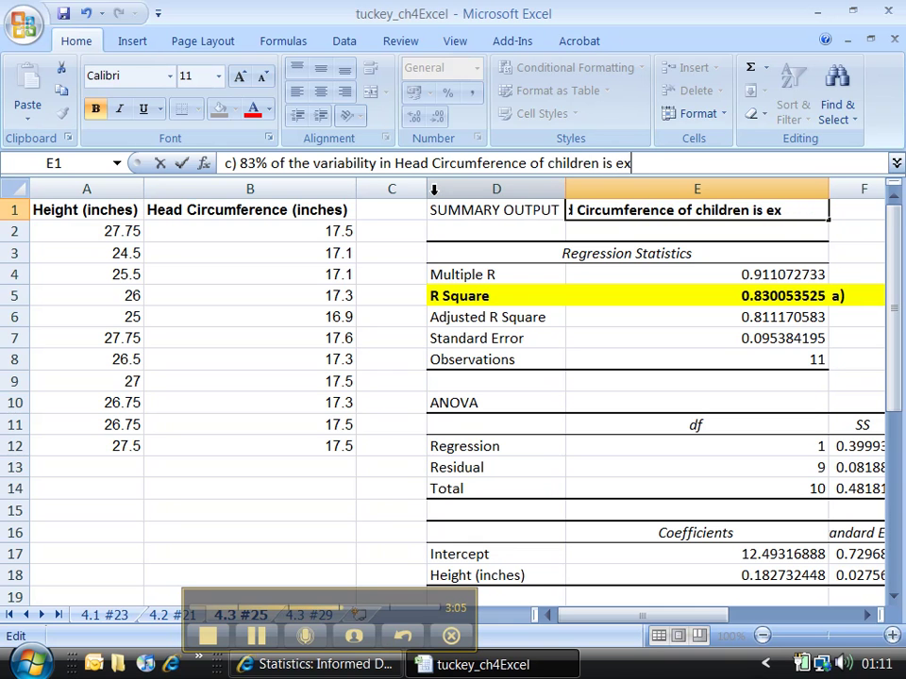
{"action": "type", "text": "plain e"}
{"action": "type", "text": "ed b"}
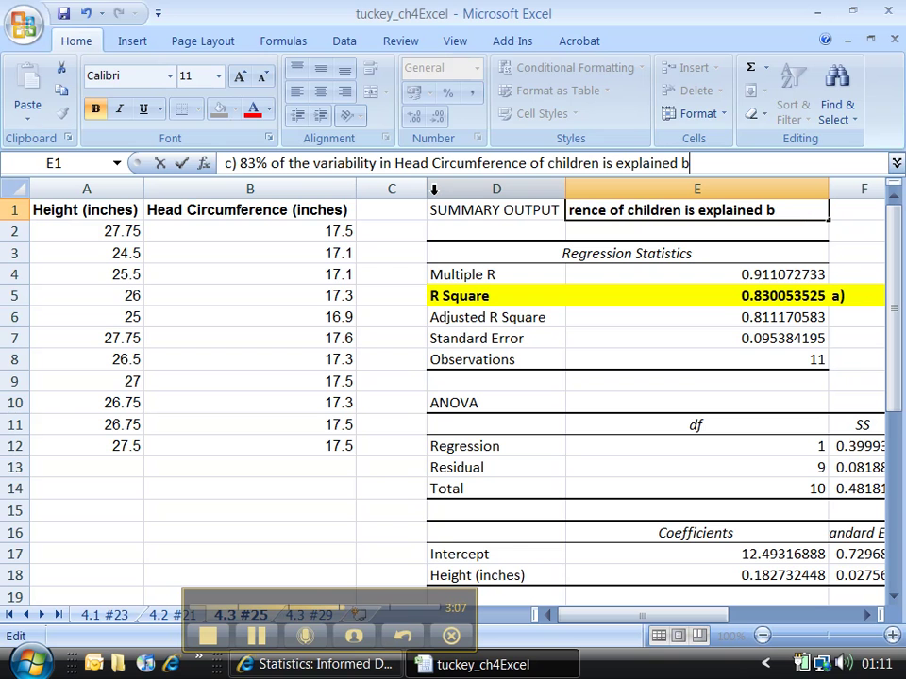
{"action": "type", "text": "y our linear model"}
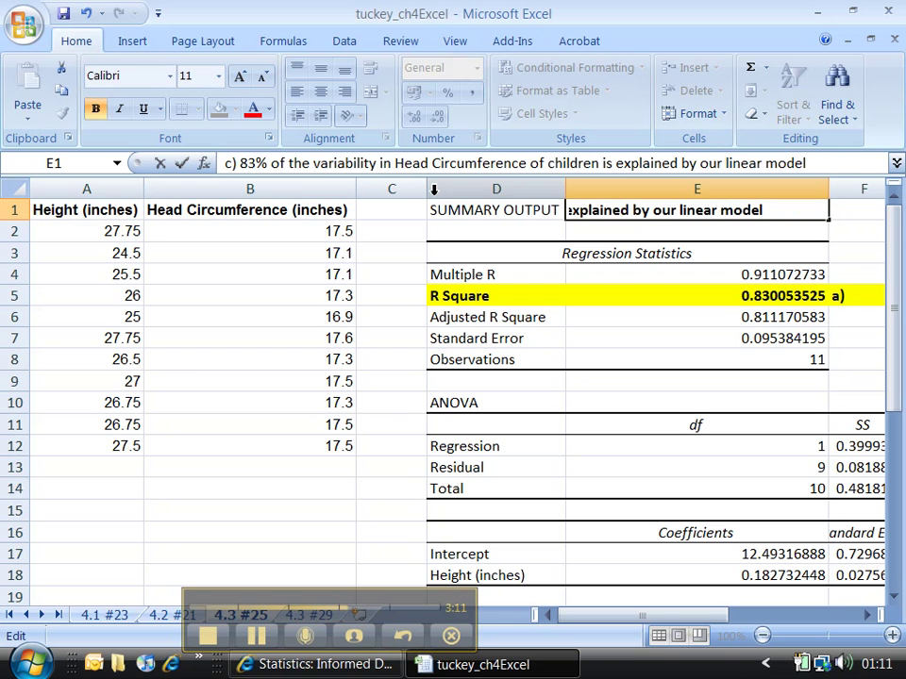
{"action": "type", "text": " frombased on Heig"}
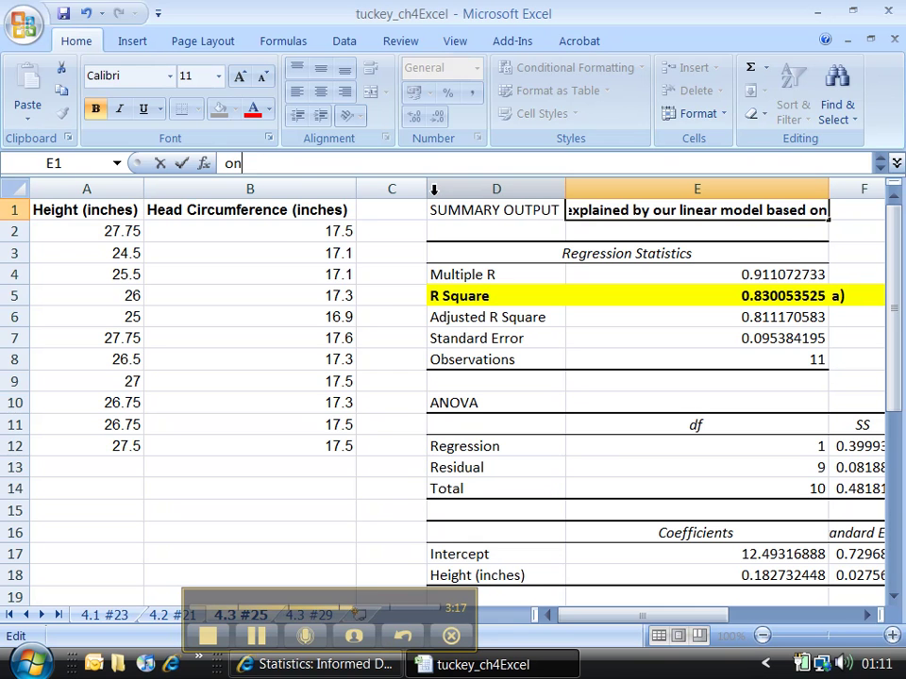
{"action": "key", "text": "Return"}
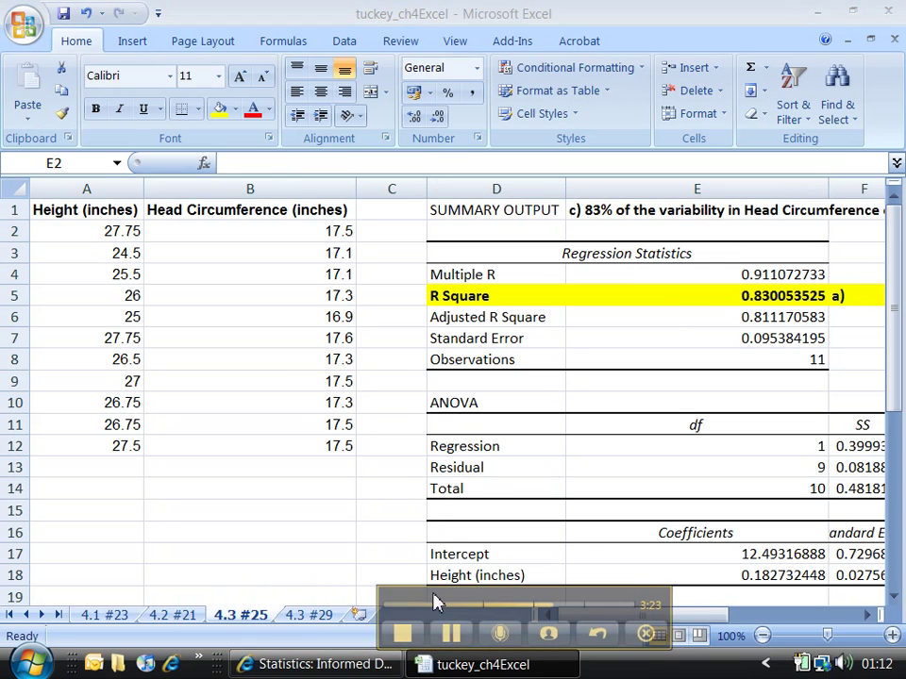
{"action": "left_click", "coordinate": [217, 615]}
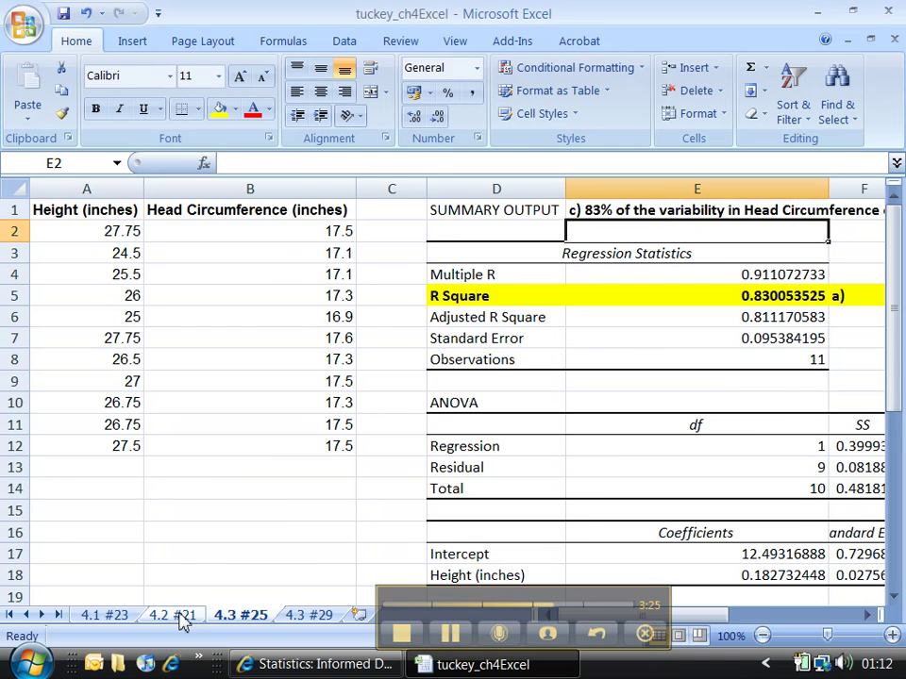
{"action": "left_click", "coordinate": [172, 614]}
{"action": "left_click_drag", "start_coordinate": [759, 615], "coordinate": [857, 614]}
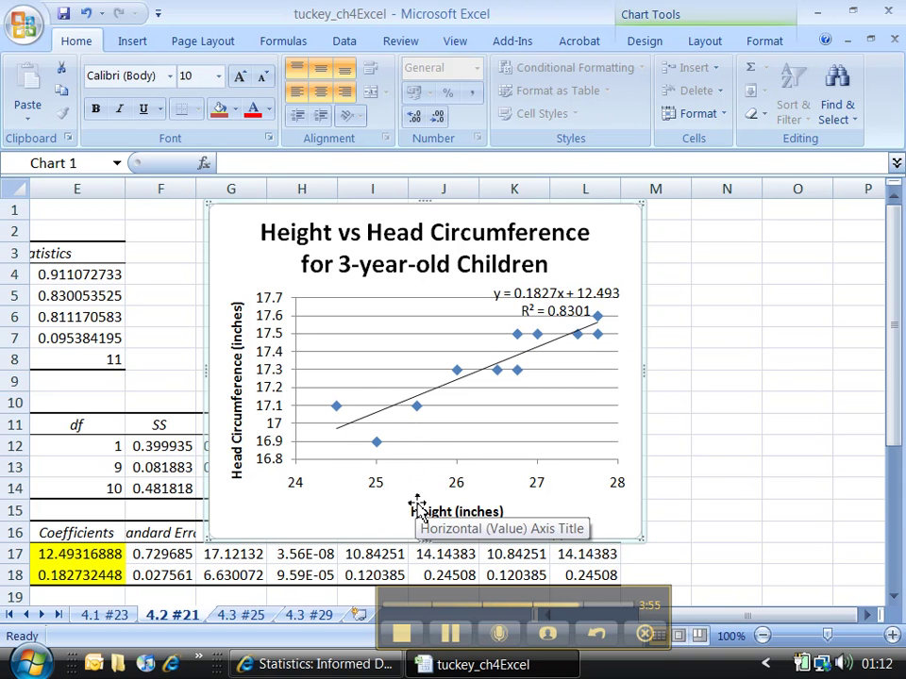
{"action": "left_click", "coordinate": [298, 620]}
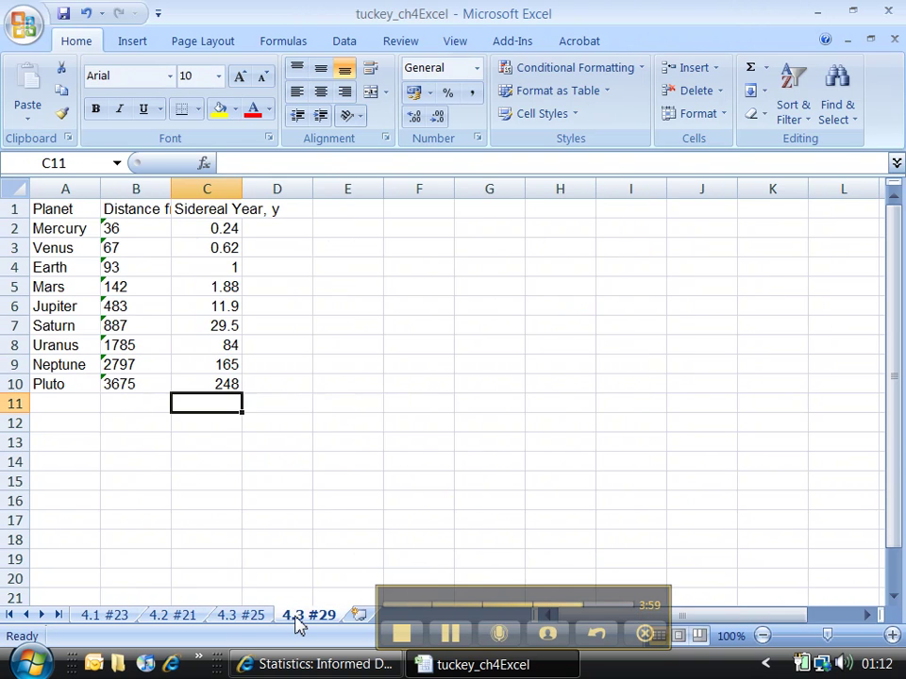
{"action": "left_click", "coordinate": [240, 621]}
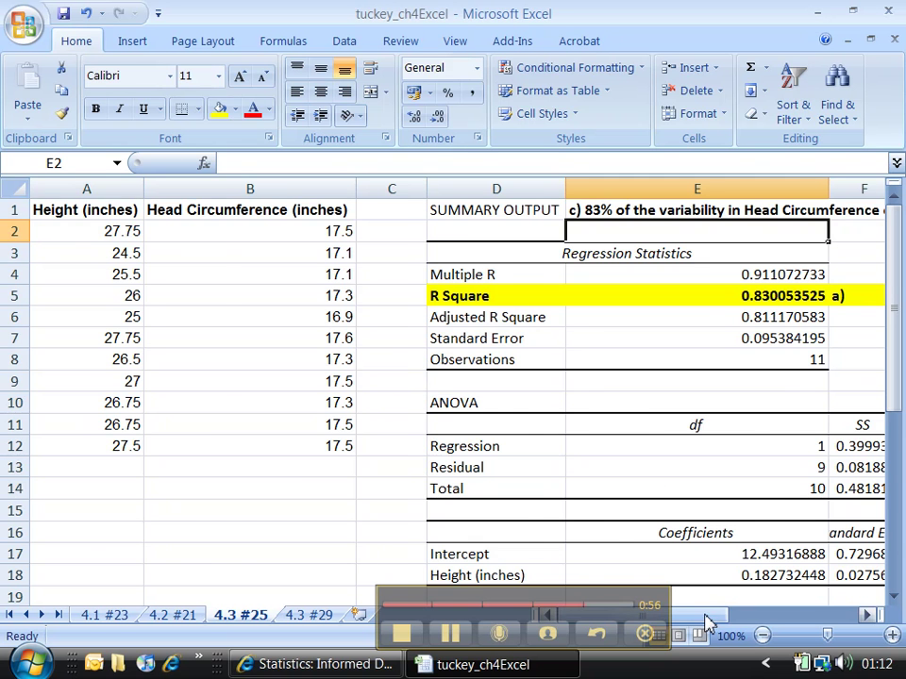
- Move the b) residual plot chart further down and to the left
{"action": "left_click_drag", "start_coordinate": [707, 623], "coordinate": [762, 614]}
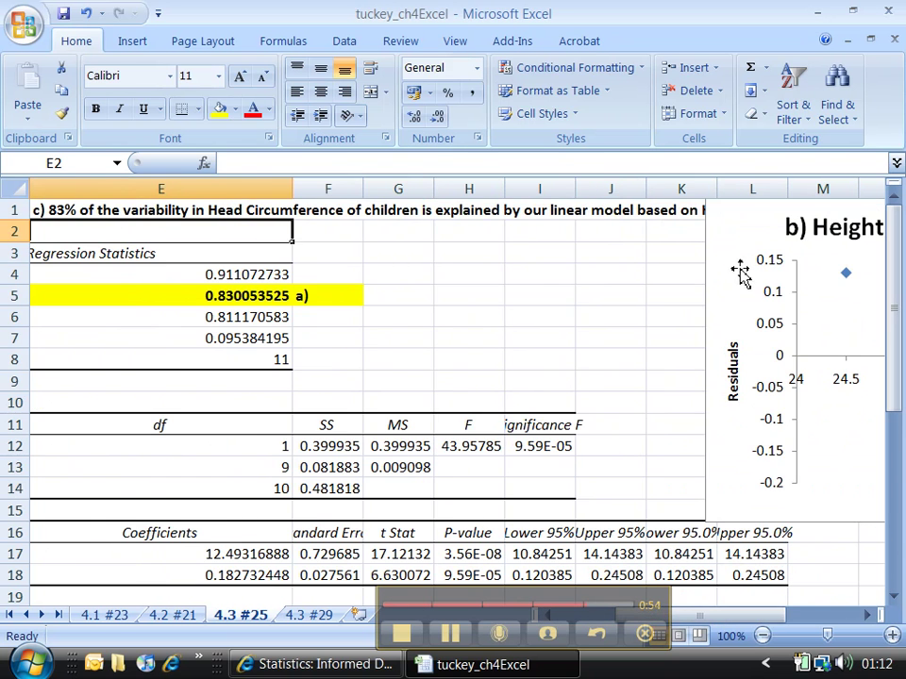
{"action": "left_click", "coordinate": [734, 241]}
{"action": "left_click_drag", "start_coordinate": [734, 242], "coordinate": [642, 324]}
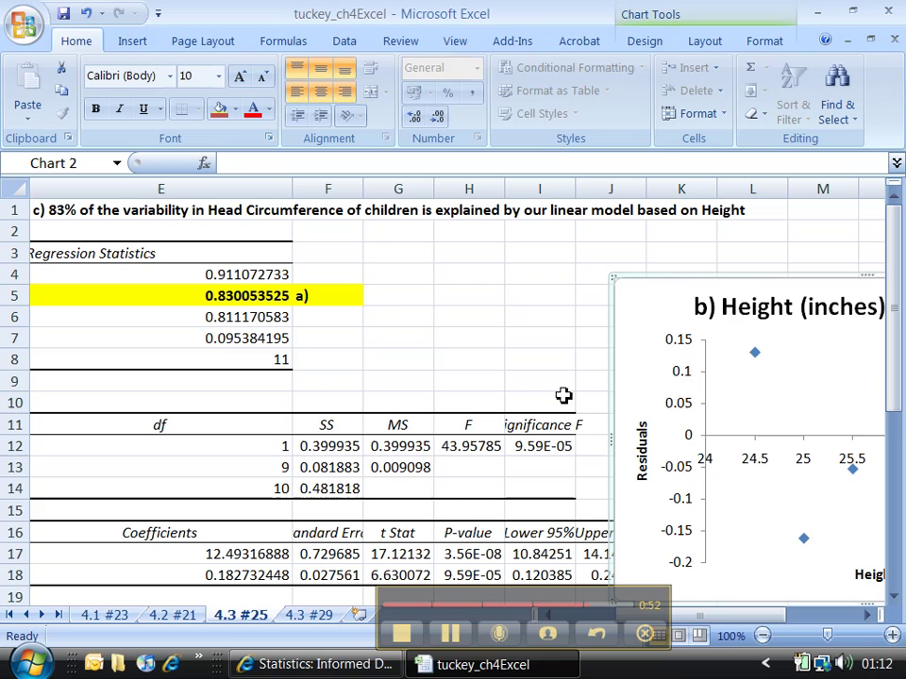
- Enter in E2 that, given R^2 and a patternless residual plot, a linear model seems appropriate
{"action": "left_click", "coordinate": [185, 234]}
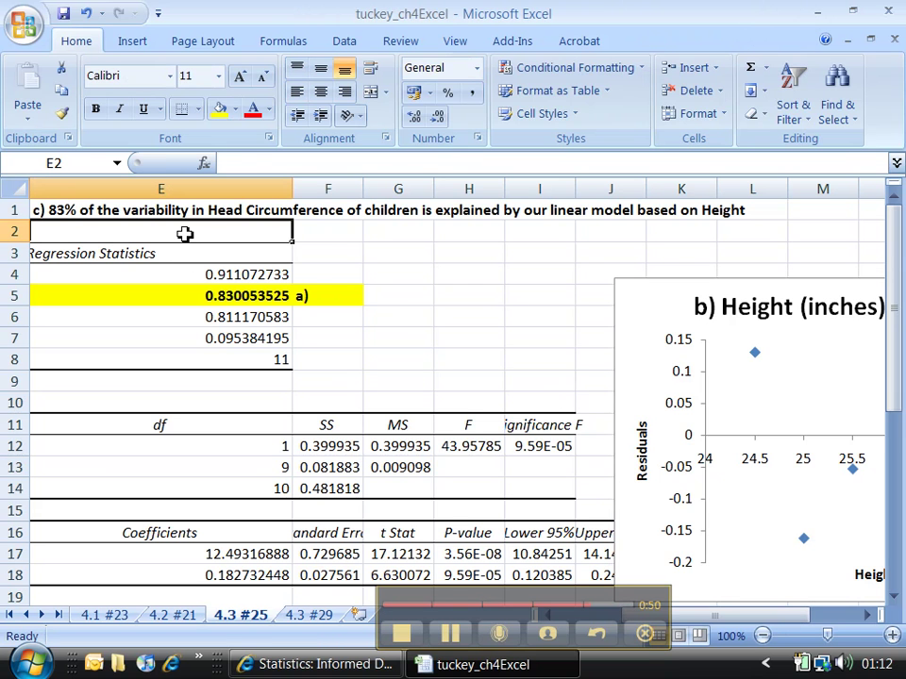
{"action": "type", "text": "Judgin"}
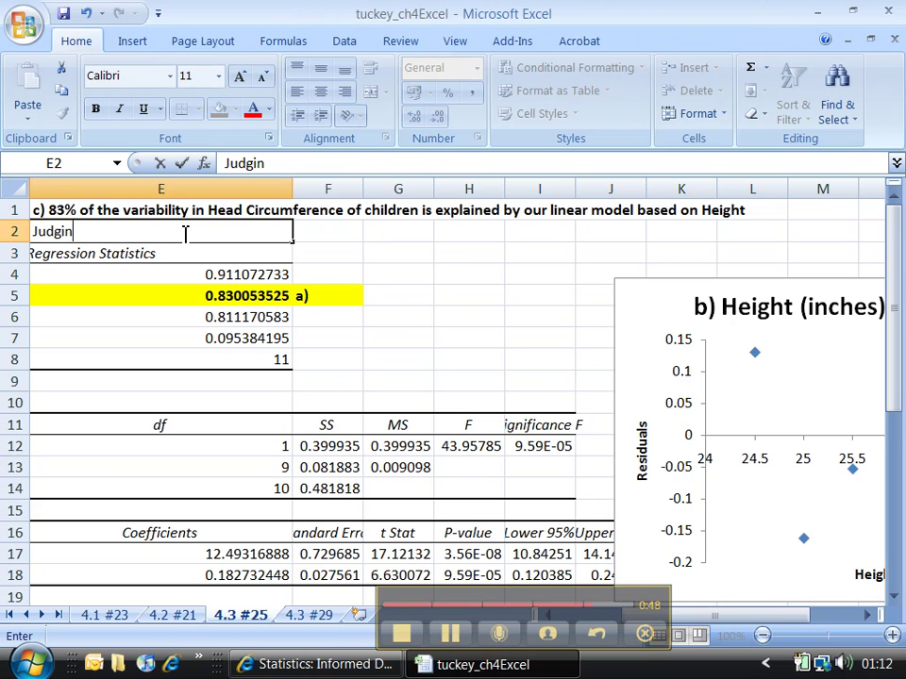
{"action": "type", "text": "g from R"}
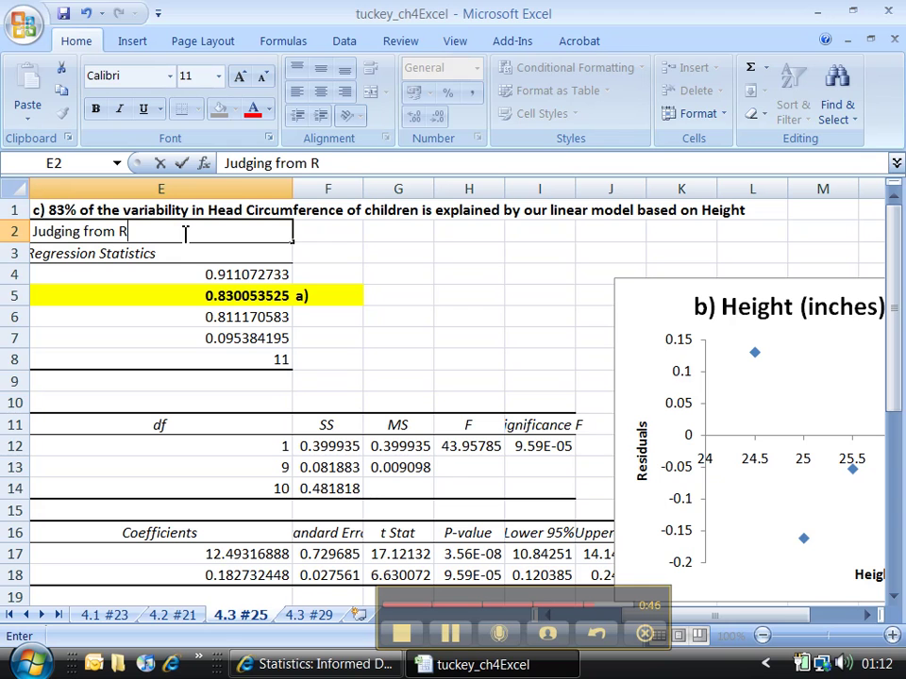
{"action": "type", "text": "^2 and from the residu"}
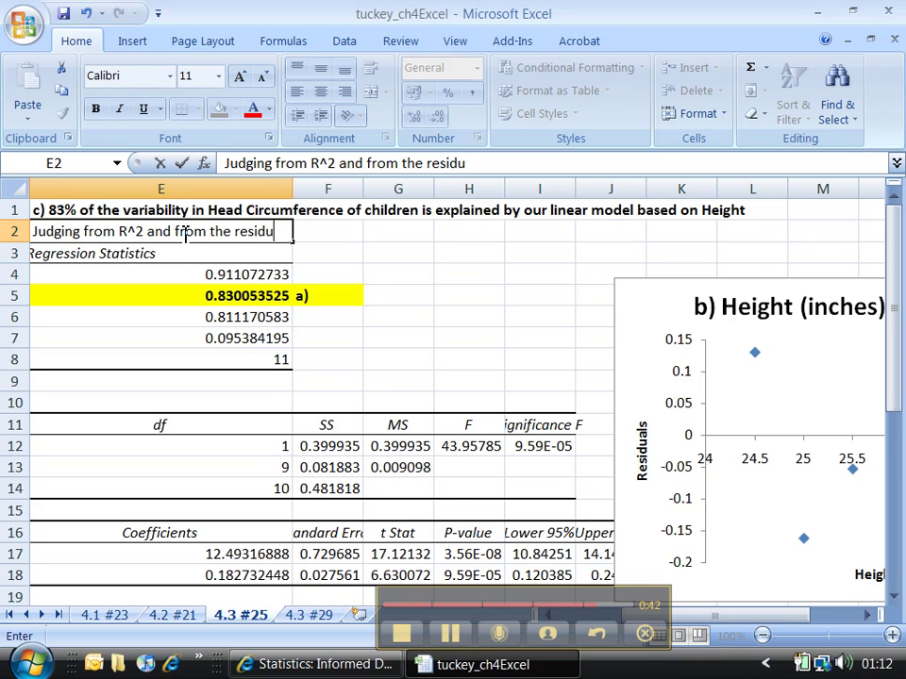
{"action": "type", "text": "al plot having no pattern or"}
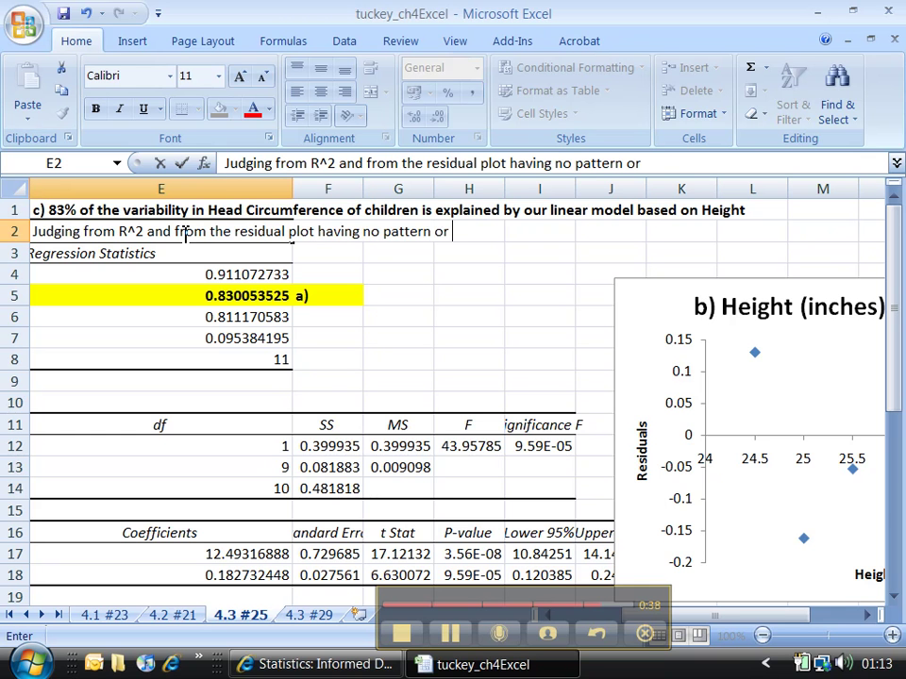
{"action": "type", "text": "aving no pattern or"}
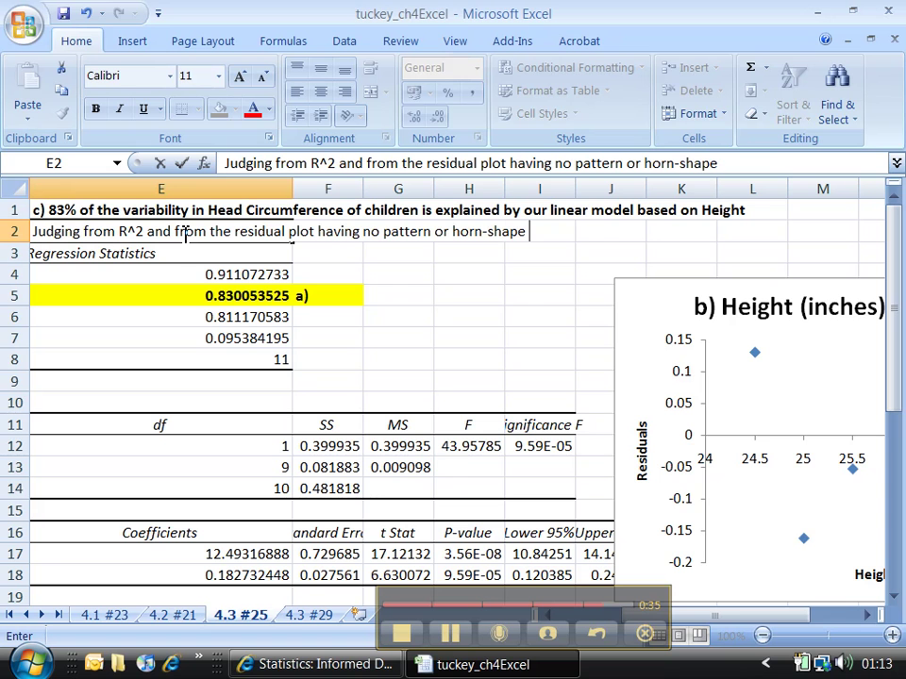
{"action": "type", "text": " horn-shape, a linear mod"}
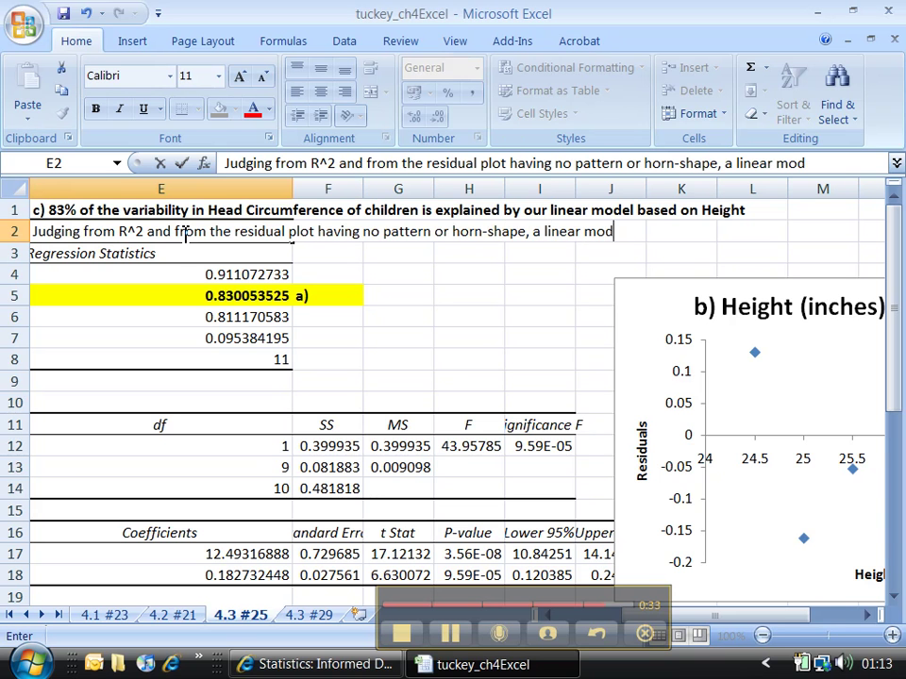
{"action": "type", "text": "el seems ap"}
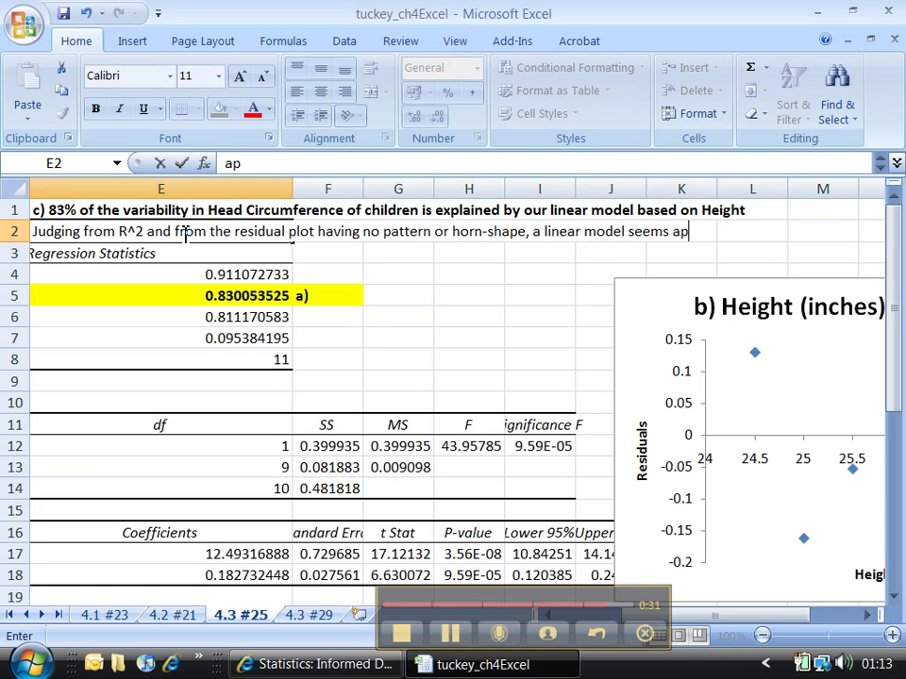
{"action": "type", "text": "propriate in this cas"}
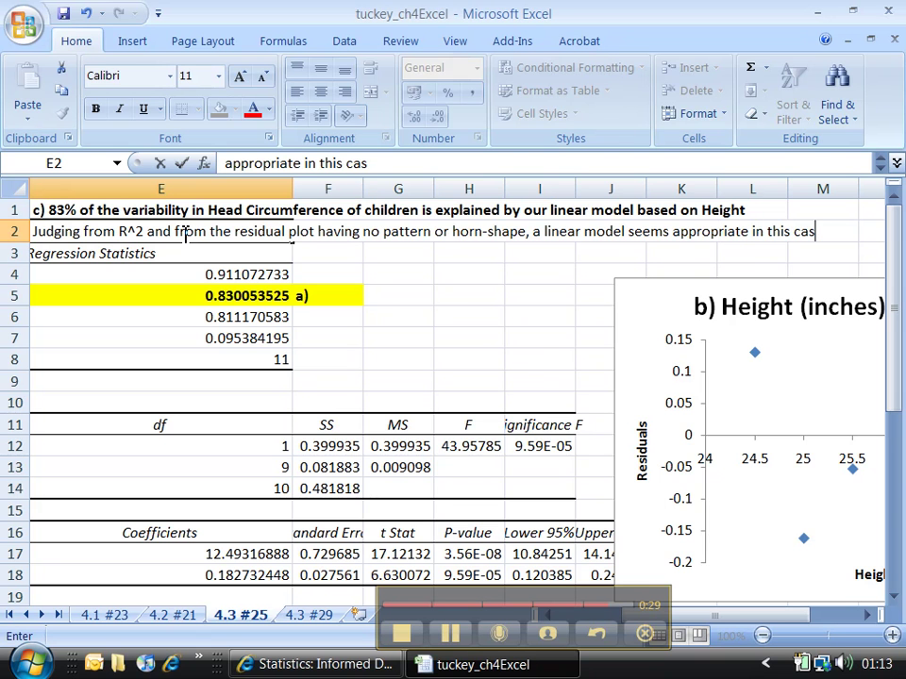
{"action": "type", "text": "e."}
{"action": "key", "text": "Return"}
- Make the E2 adequacy conclusion bold
{"action": "left_click", "coordinate": [184, 234]}
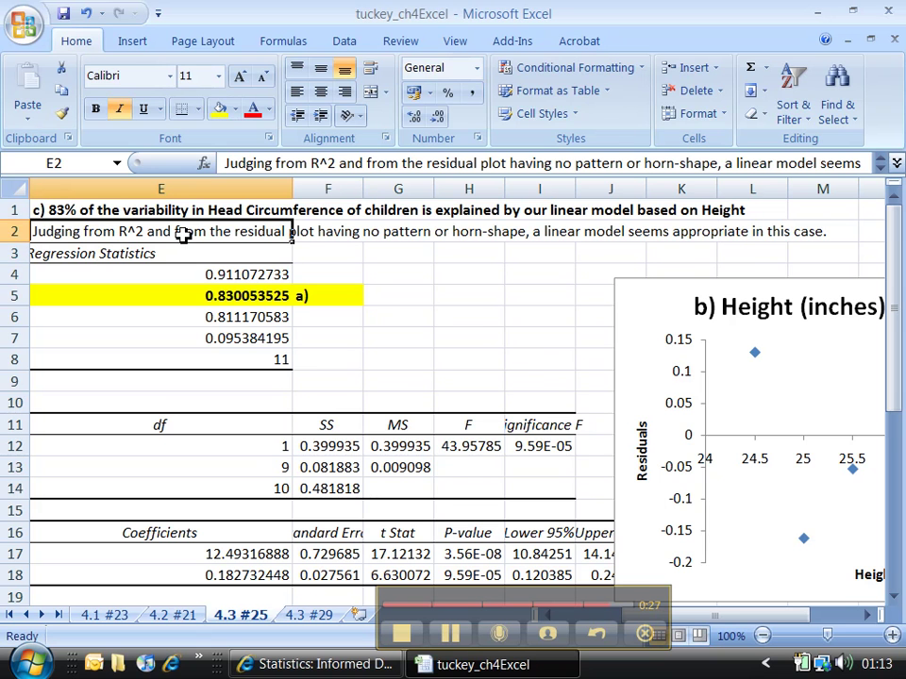
{"action": "key", "text": "ctrl+b"}
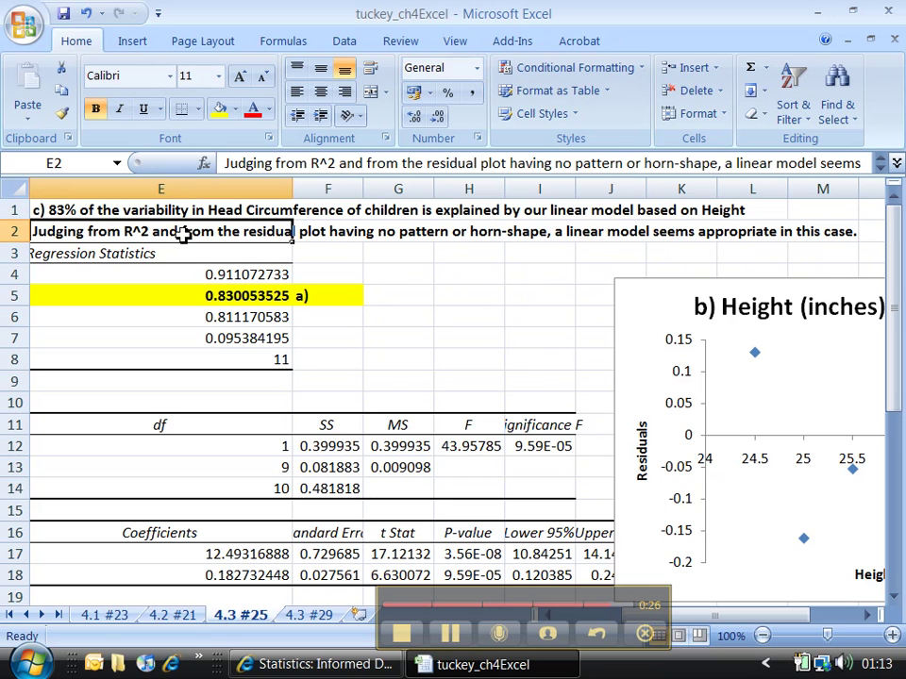
{"action": "left_click", "coordinate": [322, 258]}
- Review the residual plot and the c) and conclusion sentences in E1 and E2
{"action": "left_click", "coordinate": [706, 401]}
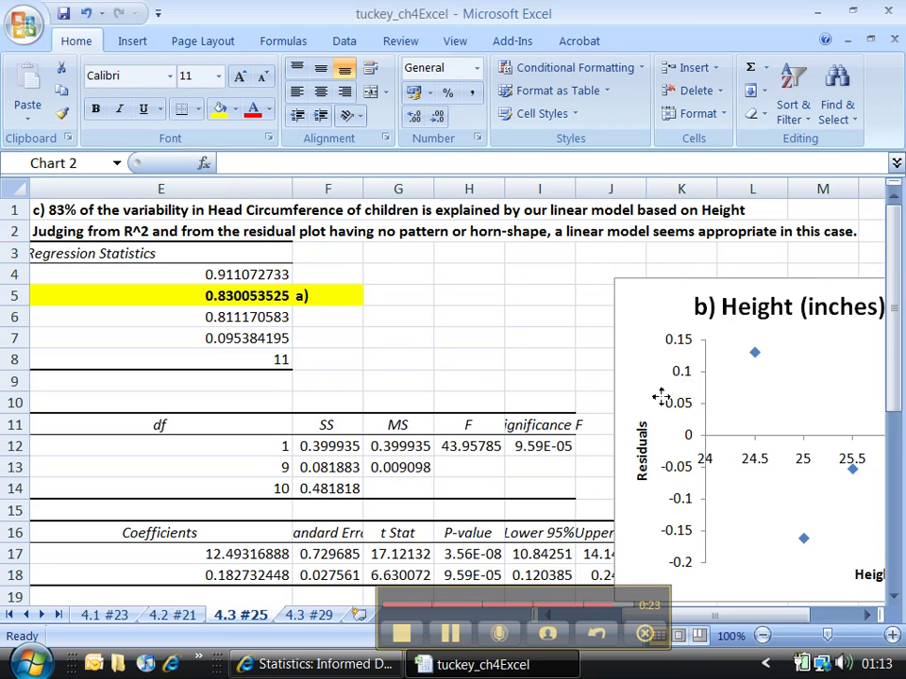
{"action": "left_click", "coordinate": [52, 204]}
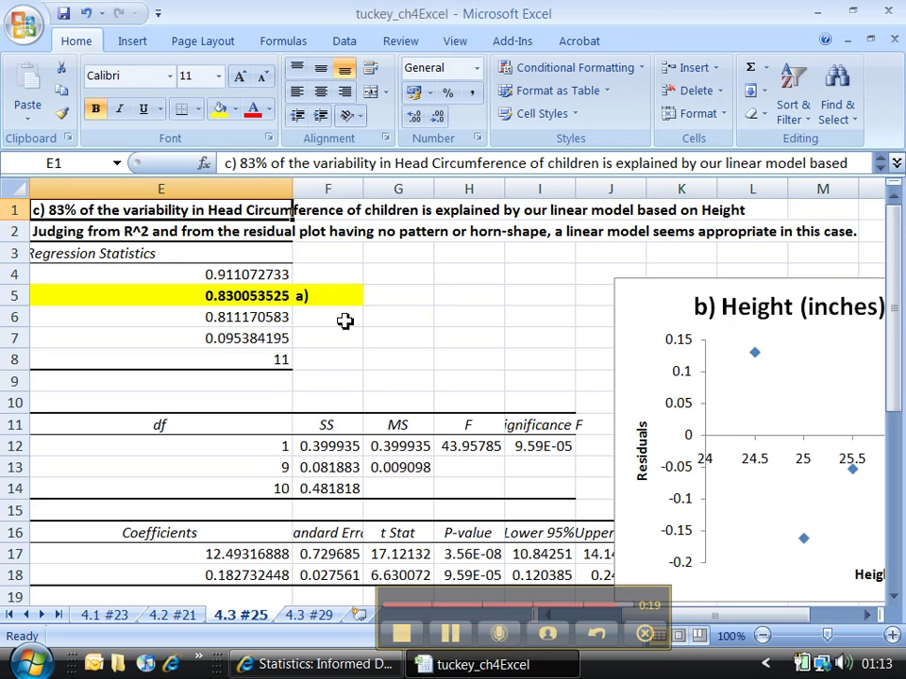
{"action": "left_click", "coordinate": [253, 233]}
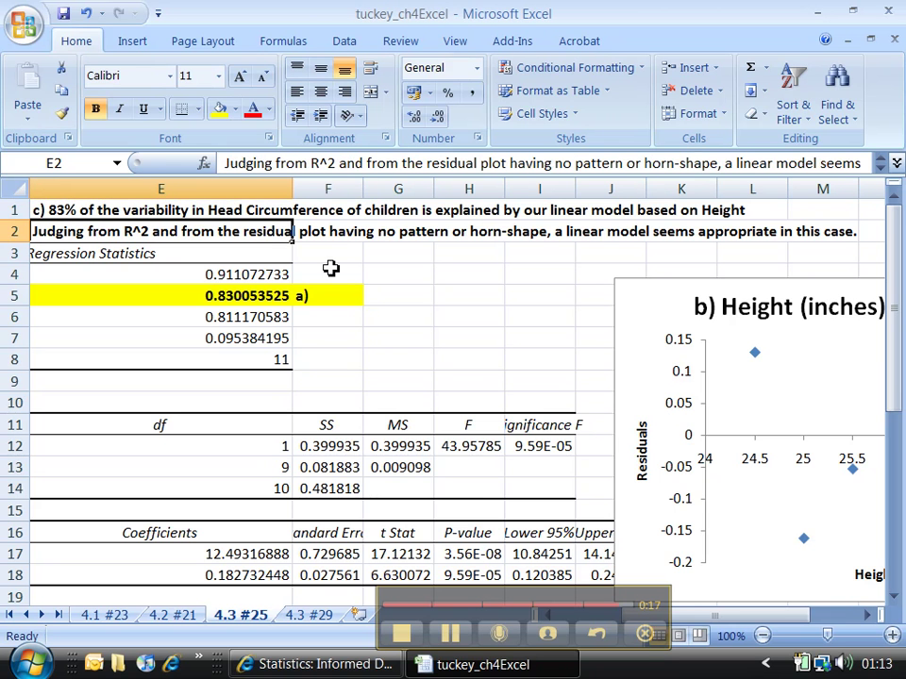
{"action": "left_click", "coordinate": [362, 319]}
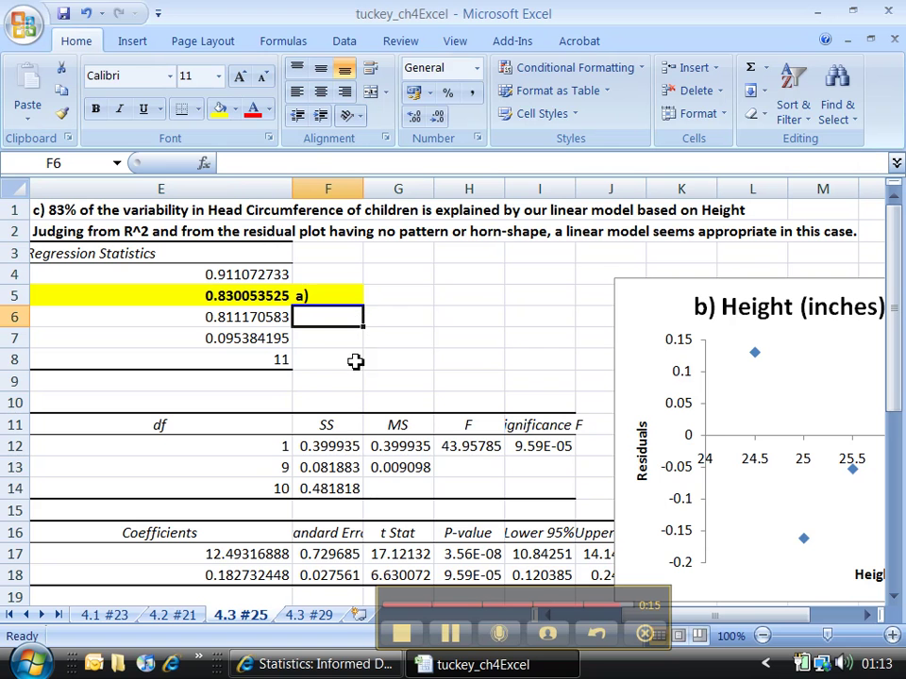
{"action": "left_click", "coordinate": [352, 397]}
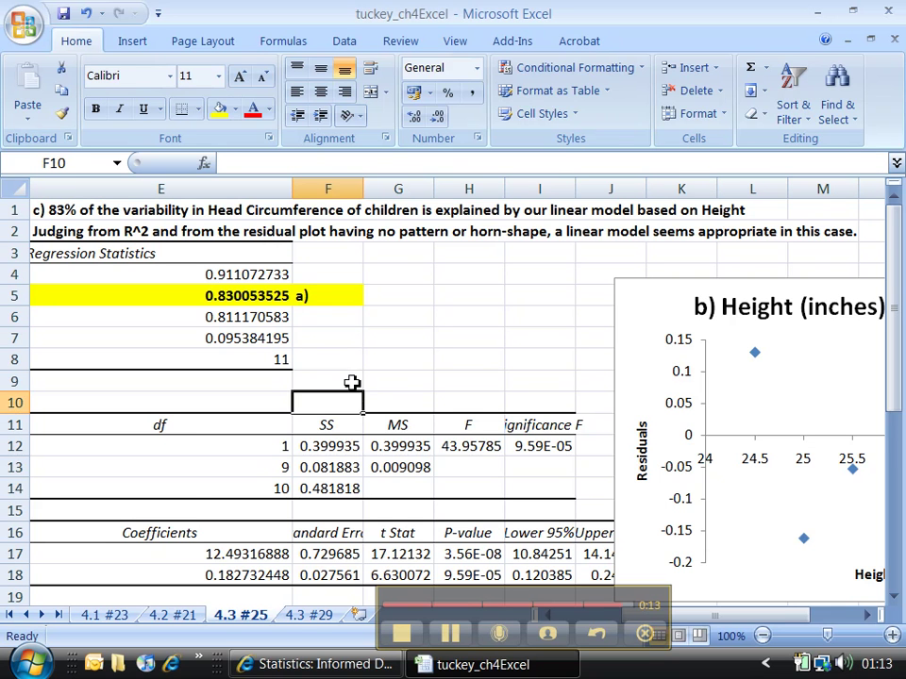
{"action": "left_click", "coordinate": [354, 379]}
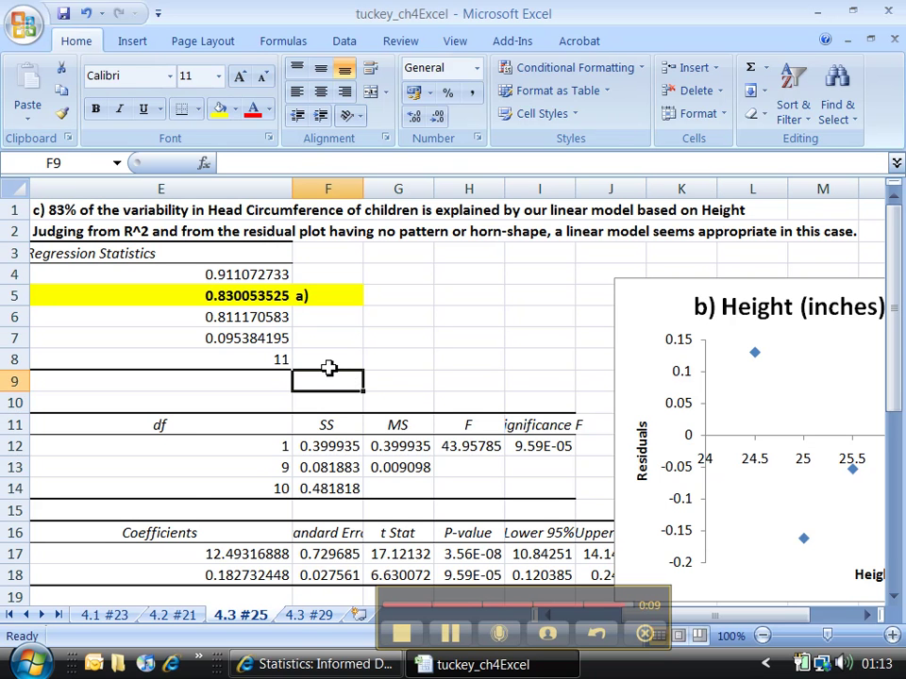
{"action": "left_click_drag", "start_coordinate": [580, 601], "coordinate": [489, 592]}
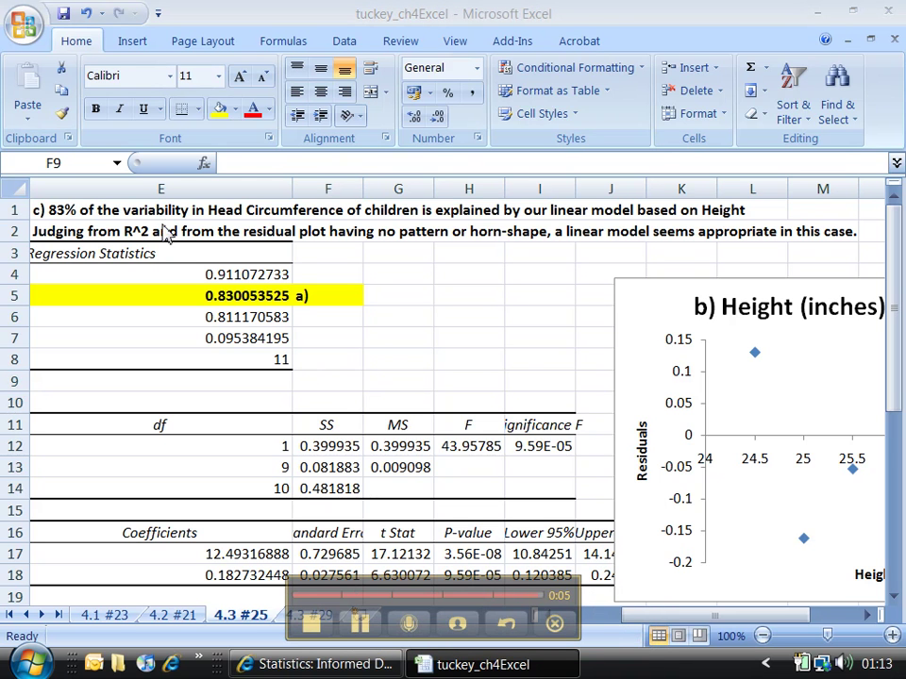